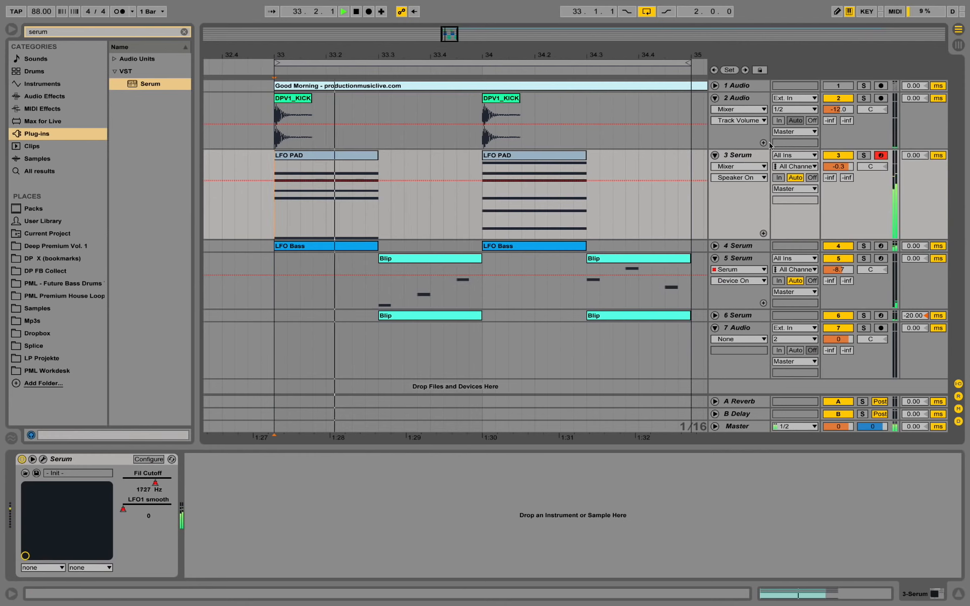
Step: Audition the 3 Serum track soloed, and examine and play back the chord notes in its first LFO PAD clip
{"action": "left_click", "coordinate": [864, 156]}
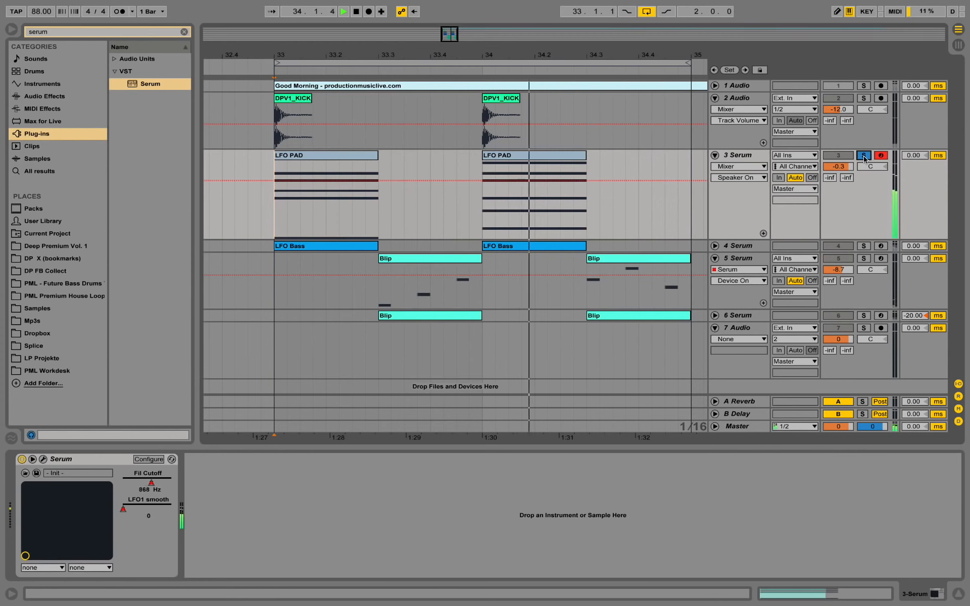
{"action": "left_click", "coordinate": [864, 156]}
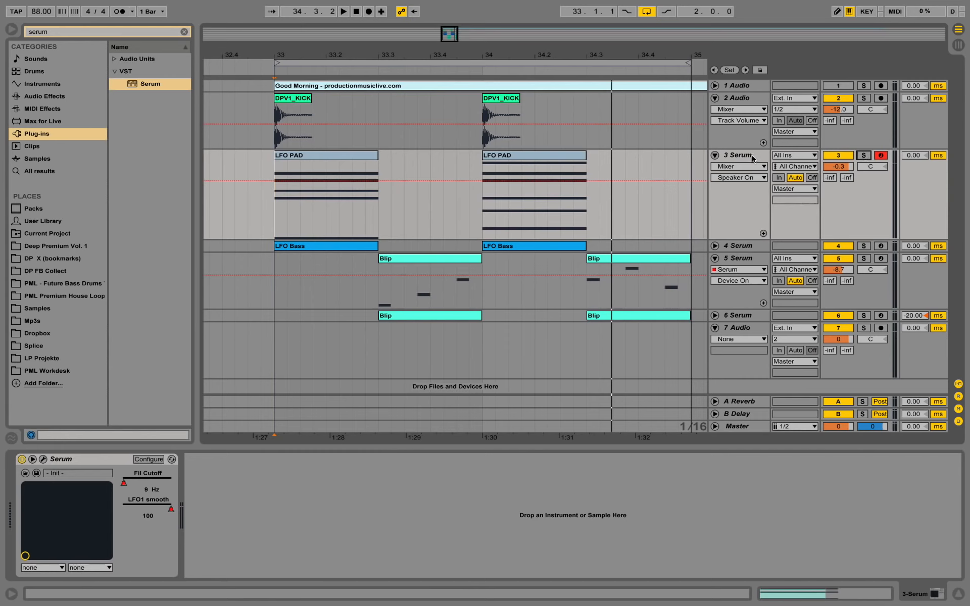
{"action": "double_click", "coordinate": [337, 156]}
{"action": "left_click", "coordinate": [363, 389]}
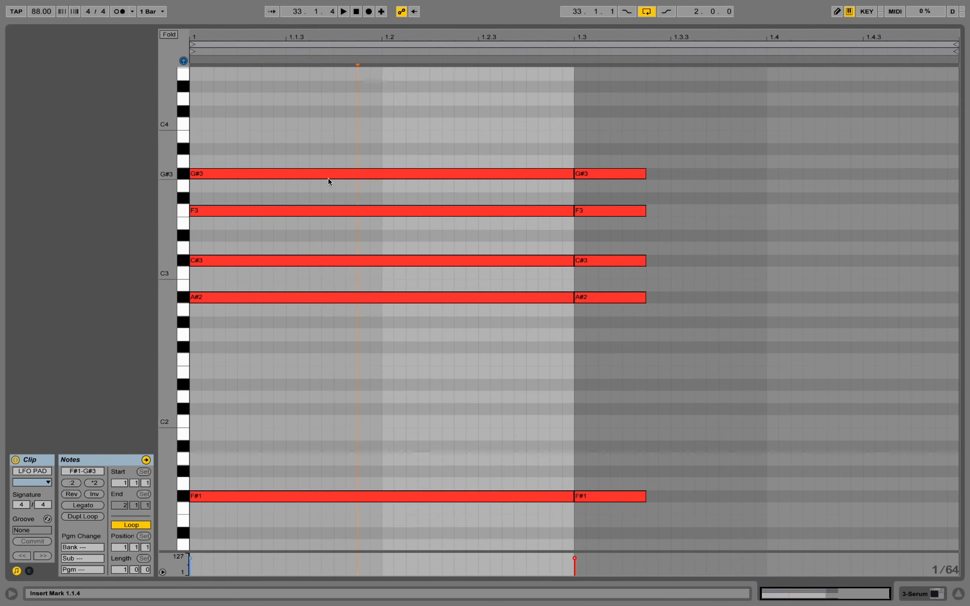
{"action": "key", "text": "space"}
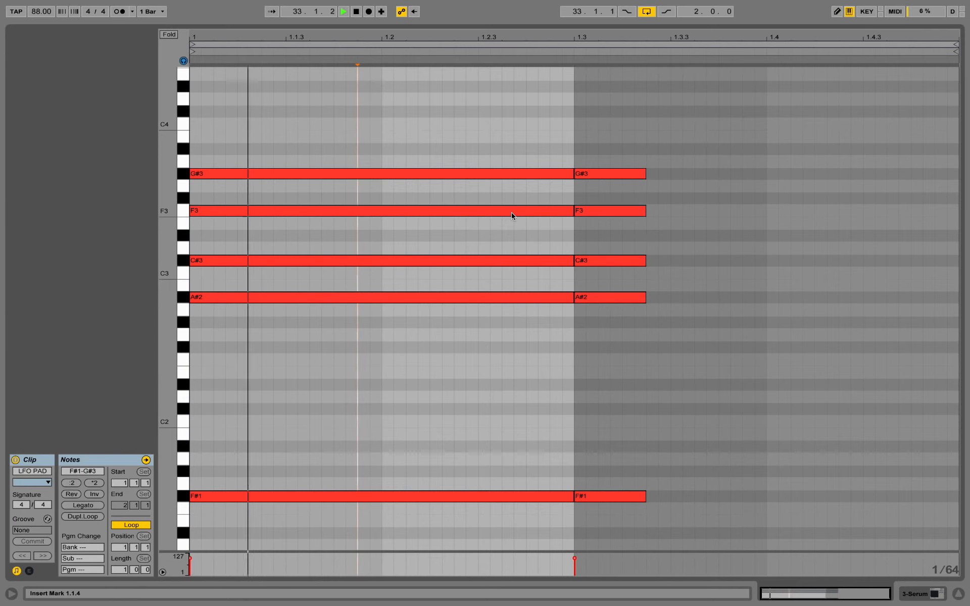
{"action": "key", "text": "space"}
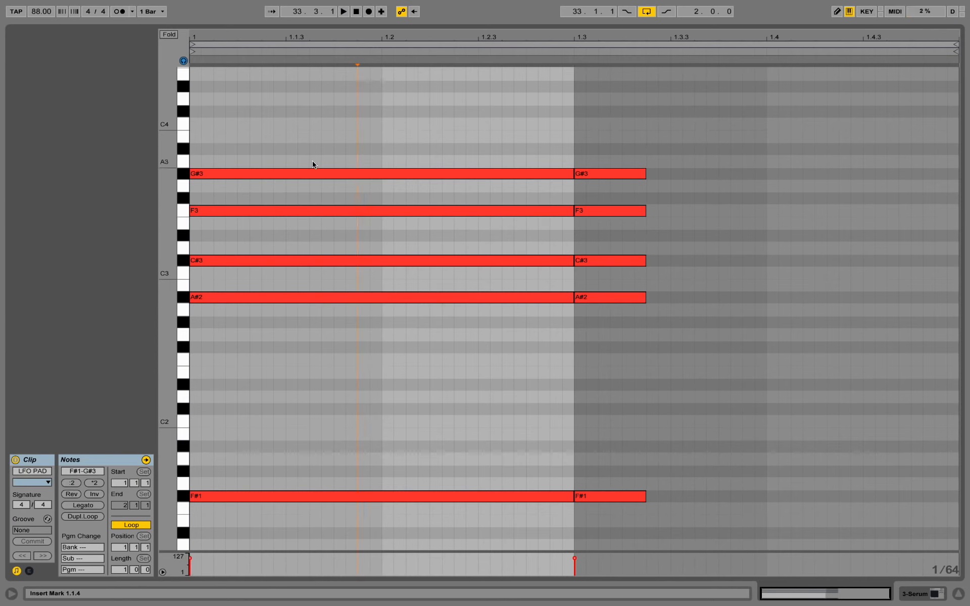
{"action": "key", "text": "space"}
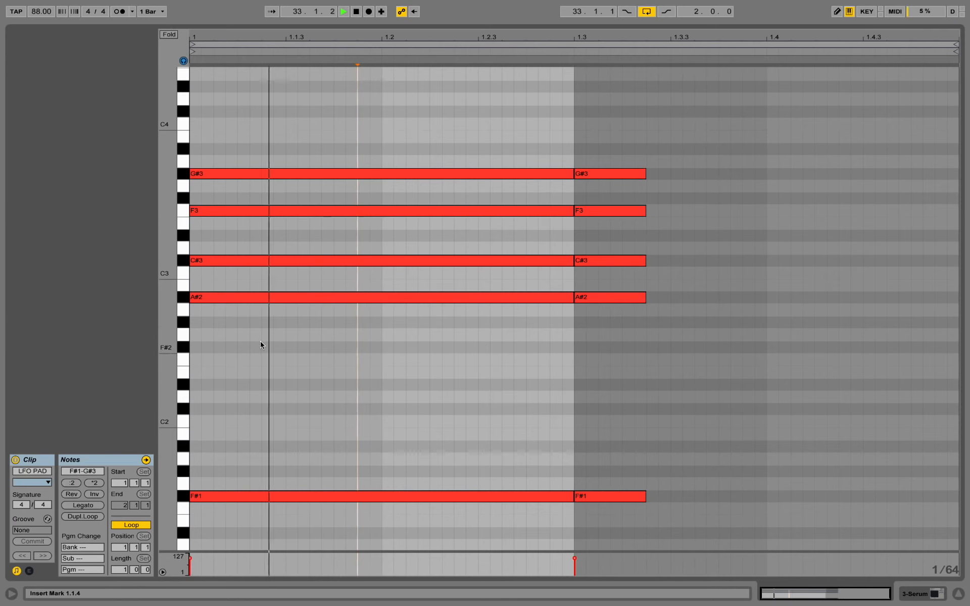
{"action": "key", "text": "space"}
{"action": "key", "text": "shift+Tab"}
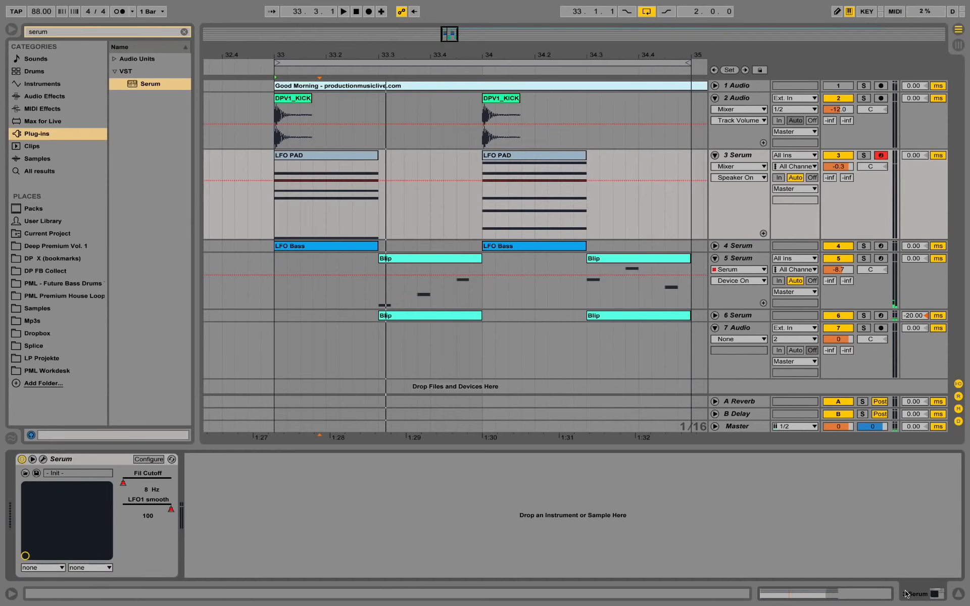
Step: Duplicate the 3 Serum track and replace the copy's instrument with a fresh Serum VST instance
{"action": "right_click", "coordinate": [743, 154]}
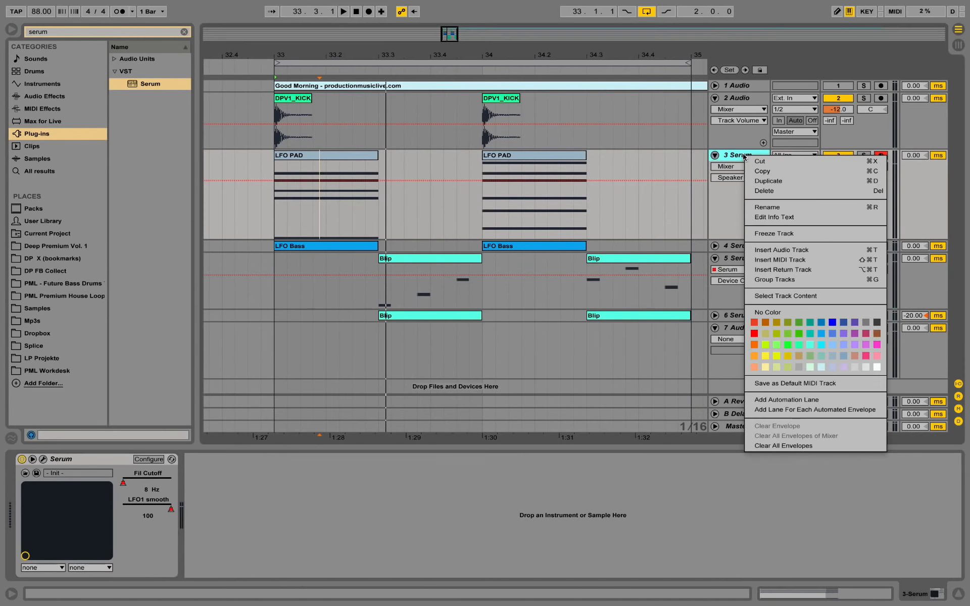
{"action": "left_click", "coordinate": [767, 181]}
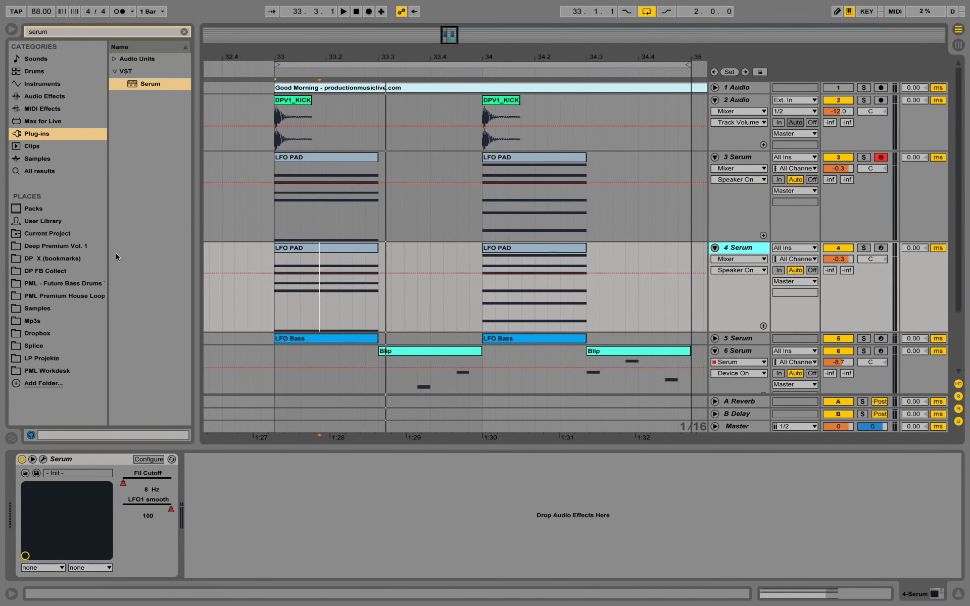
{"action": "left_click", "coordinate": [75, 460]}
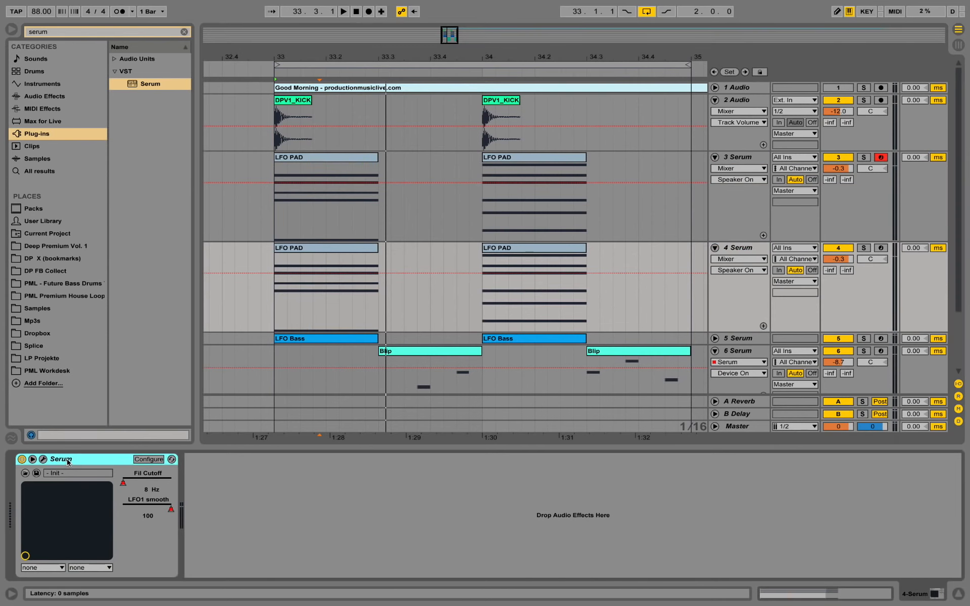
{"action": "key", "text": "Delete"}
{"action": "left_click_drag", "start_coordinate": [142, 88], "coordinate": [78, 485]}
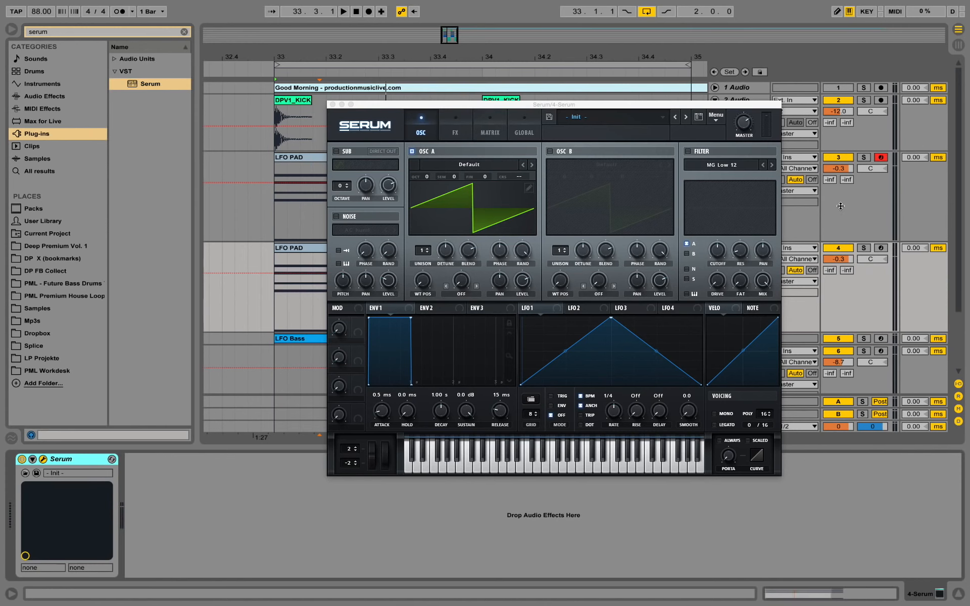
Step: Move the Serum window clear of the track mixer, solo the 4 Serum track and play its Init patch
{"action": "left_click", "coordinate": [744, 125]}
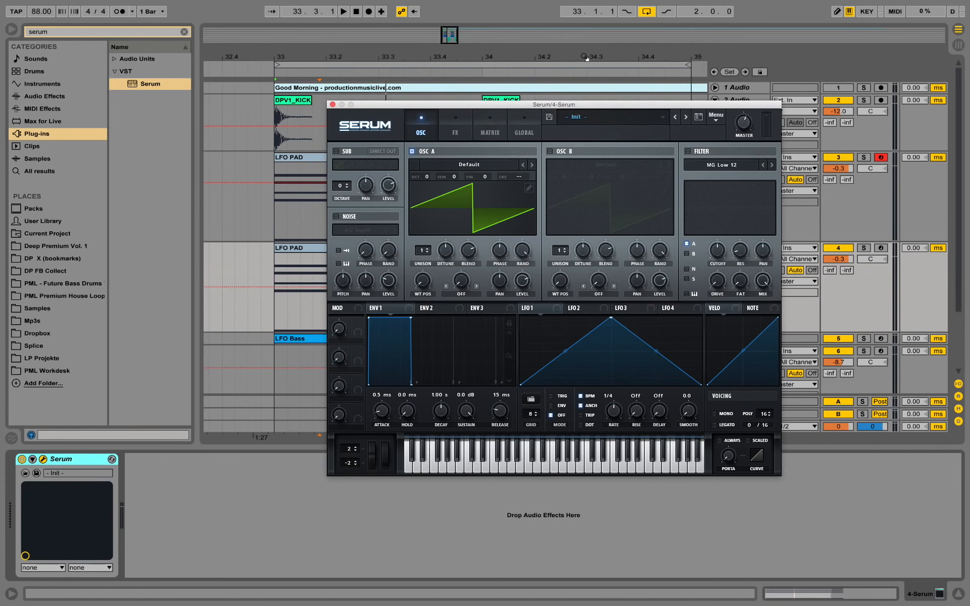
{"action": "left_click_drag", "start_coordinate": [579, 103], "coordinate": [501, 106]}
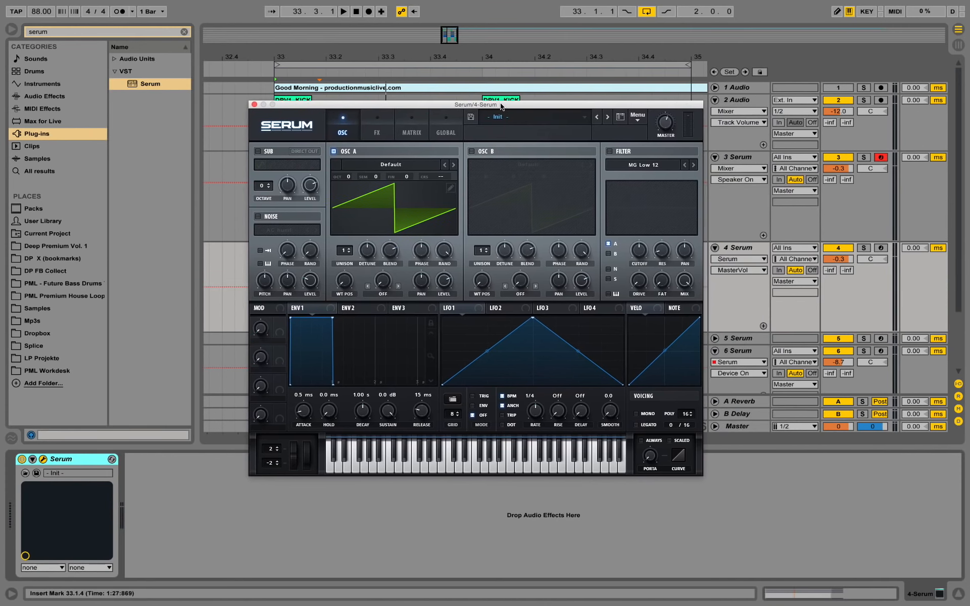
{"action": "key", "text": "space"}
{"action": "left_click", "coordinate": [864, 250]}
{"action": "key", "text": "space"}
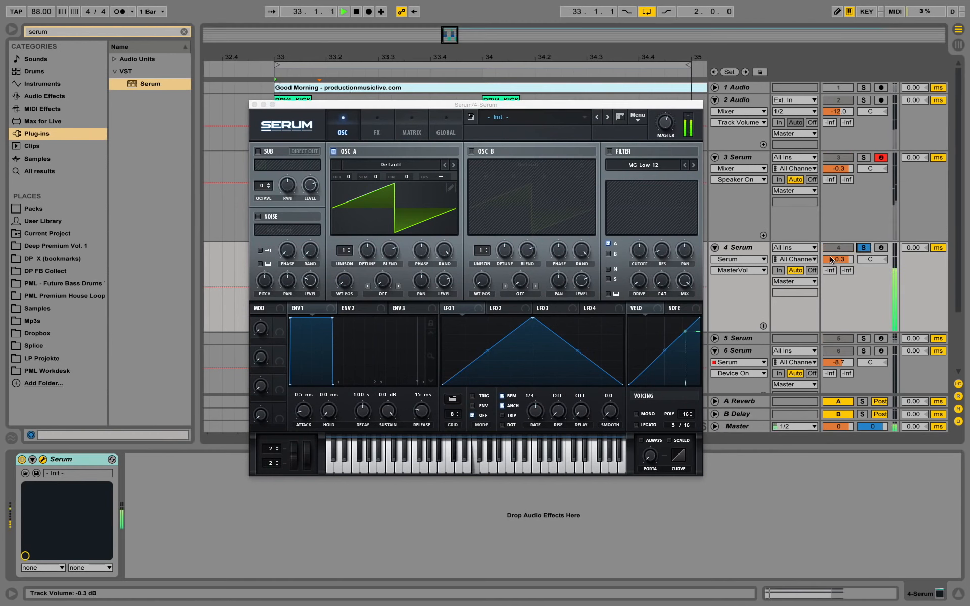
{"action": "key", "text": "space"}
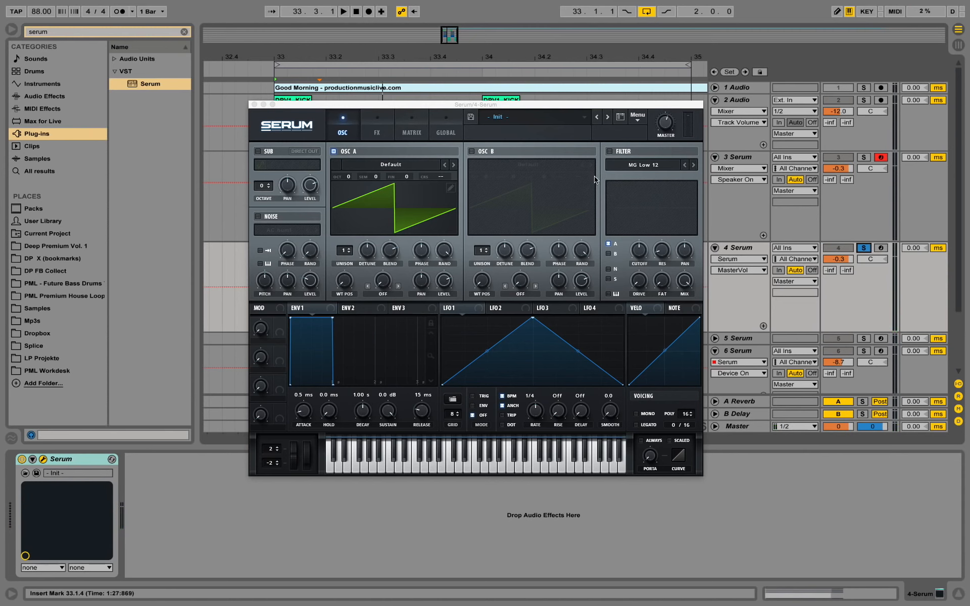
Step: Turn on Serum's MG Low 12 filter and lower its cutoff while the loop plays
{"action": "left_click", "coordinate": [610, 152]}
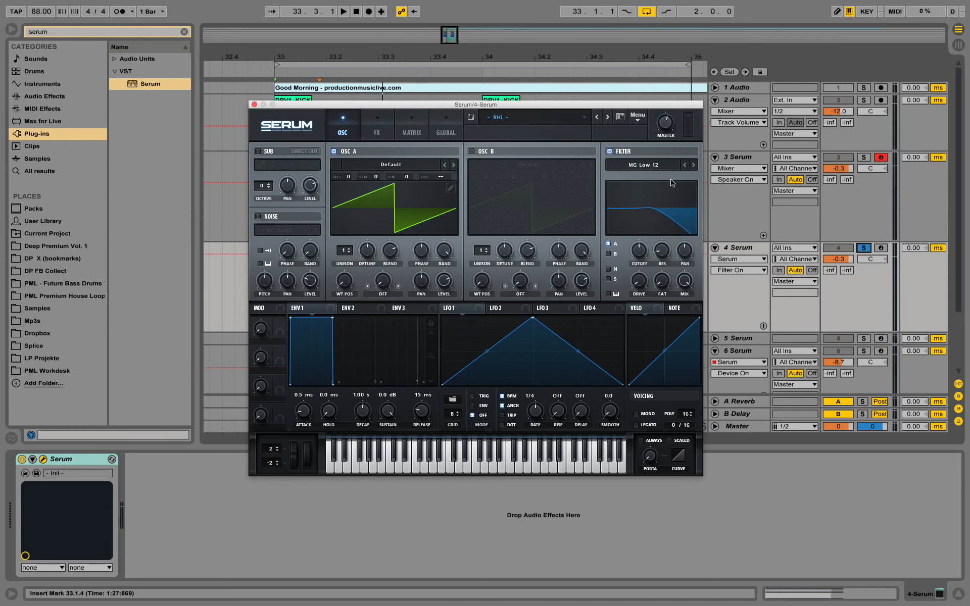
{"action": "key", "text": "space"}
{"action": "left_click", "coordinate": [641, 251]}
{"action": "mouse_move", "coordinate": [641, 253]}
{"action": "left_mouse_down"}
{"action": "mouse_move", "coordinate": [649, 288]}
{"action": "mouse_move", "coordinate": [655, 260]}
{"action": "mouse_move", "coordinate": [643, 260]}
{"action": "left_mouse_up"}
{"action": "key", "text": "space"}
Step: Assign LFO 1 to the filter cutoff with a modulation amount of about 75 and audition the movement
{"action": "left_click_drag", "start_coordinate": [447, 312], "coordinate": [640, 324]}
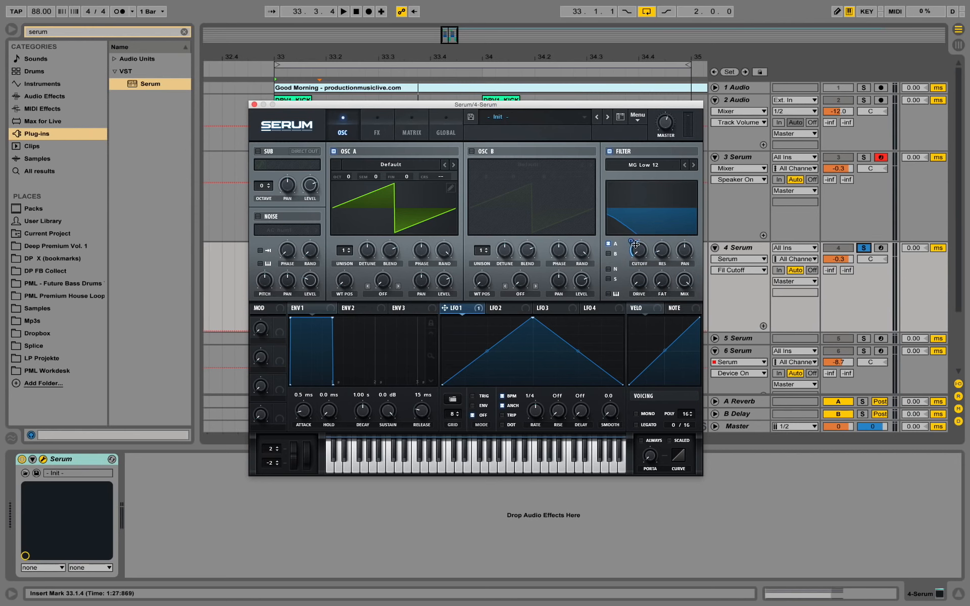
{"action": "left_click_drag", "start_coordinate": [631, 242], "coordinate": [639, 218]}
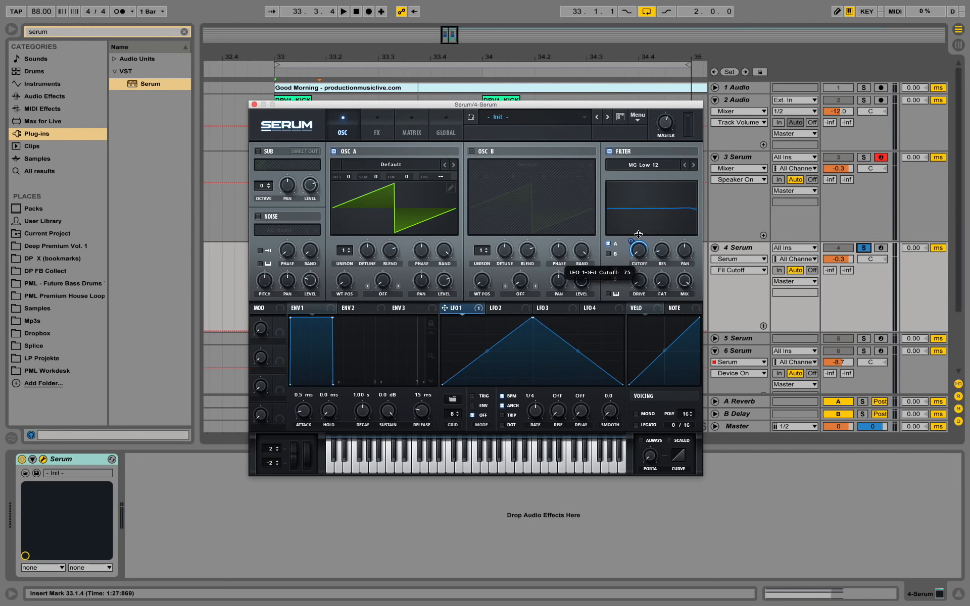
{"action": "left_click_drag", "start_coordinate": [638, 233], "coordinate": [639, 234]}
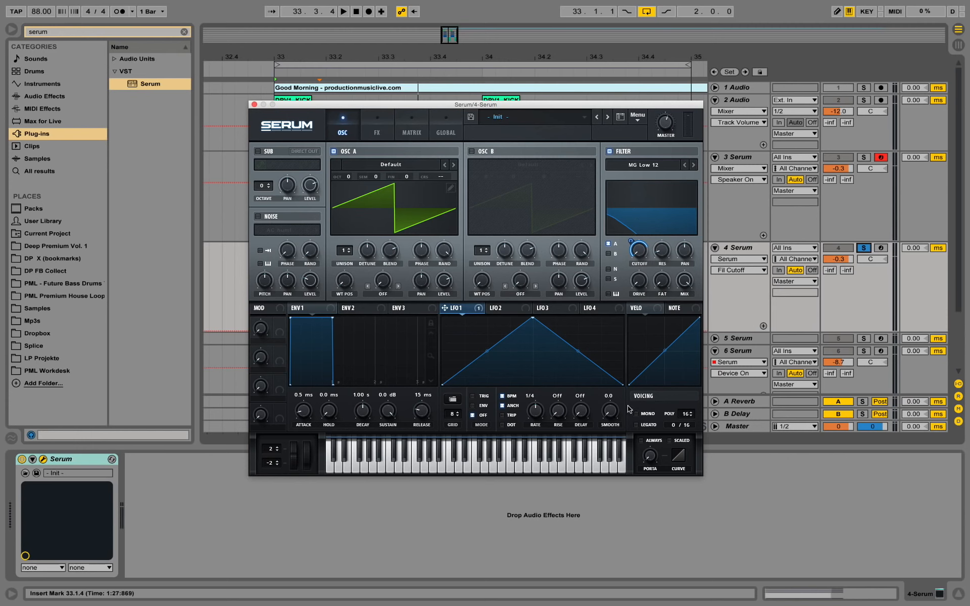
{"action": "key", "text": "space"}
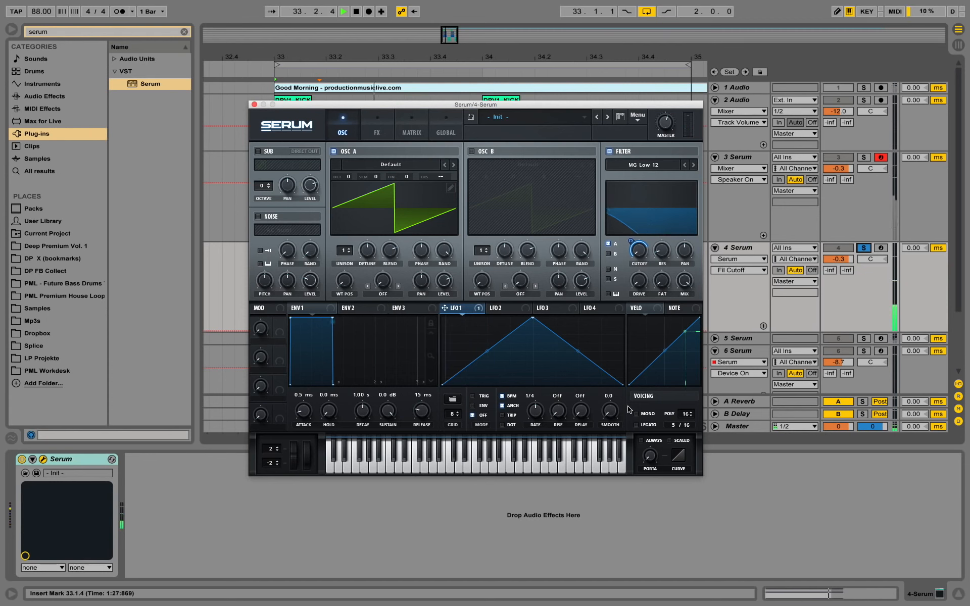
{"action": "key", "text": "space"}
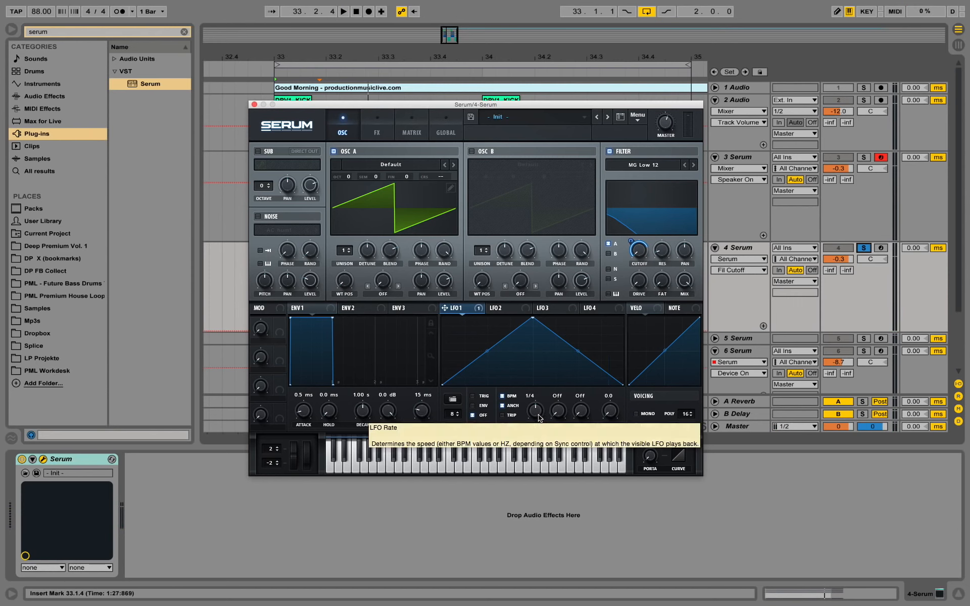
Step: Set the LFO 1 rate to 1/8 and finally 1/16, playing the loop at each setting
{"action": "left_click_drag", "start_coordinate": [539, 418], "coordinate": [540, 409]}
{"action": "key", "text": "space"}
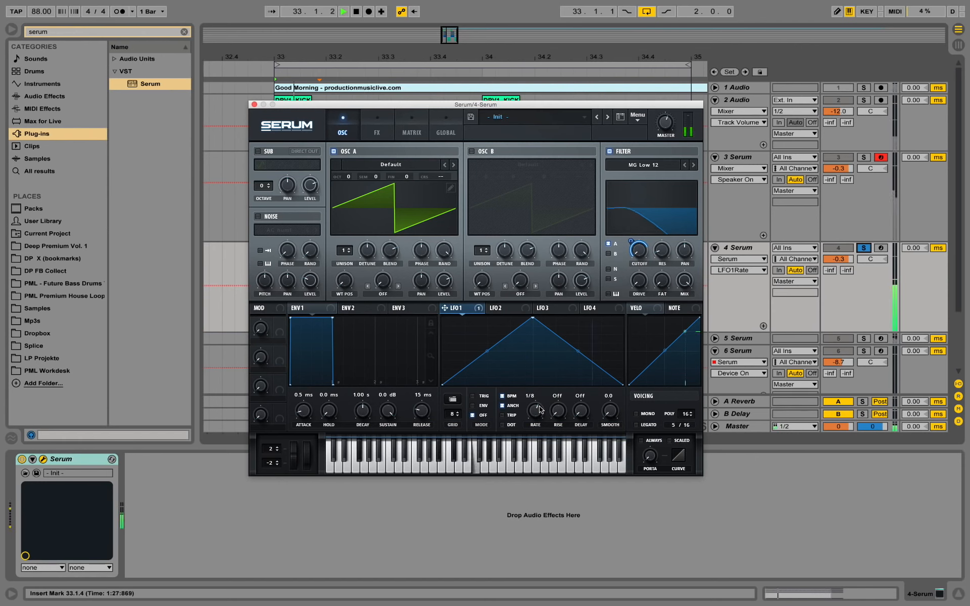
{"action": "key", "text": "space"}
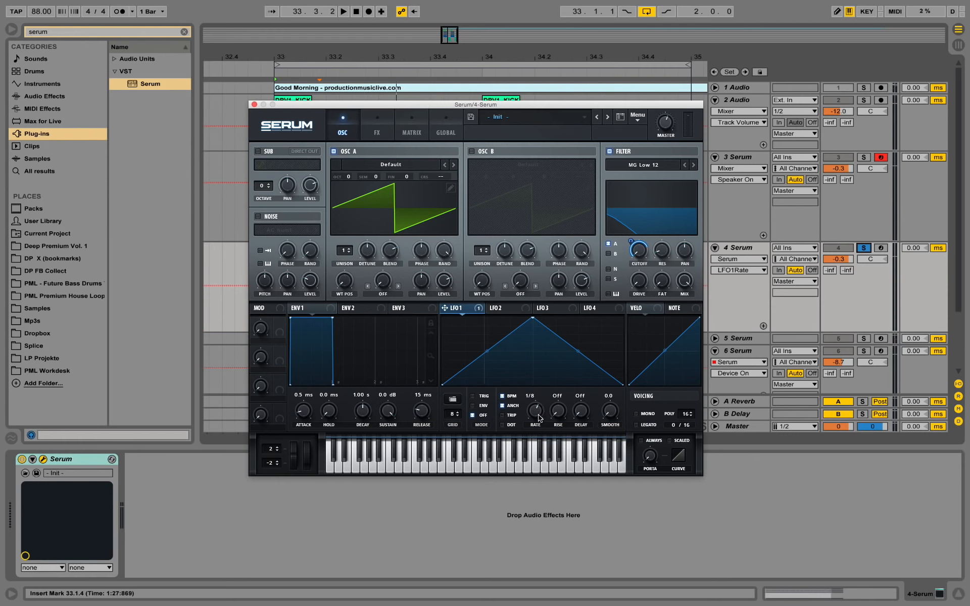
{"action": "left_click_drag", "start_coordinate": [540, 417], "coordinate": [541, 414]}
{"action": "key", "text": "space"}
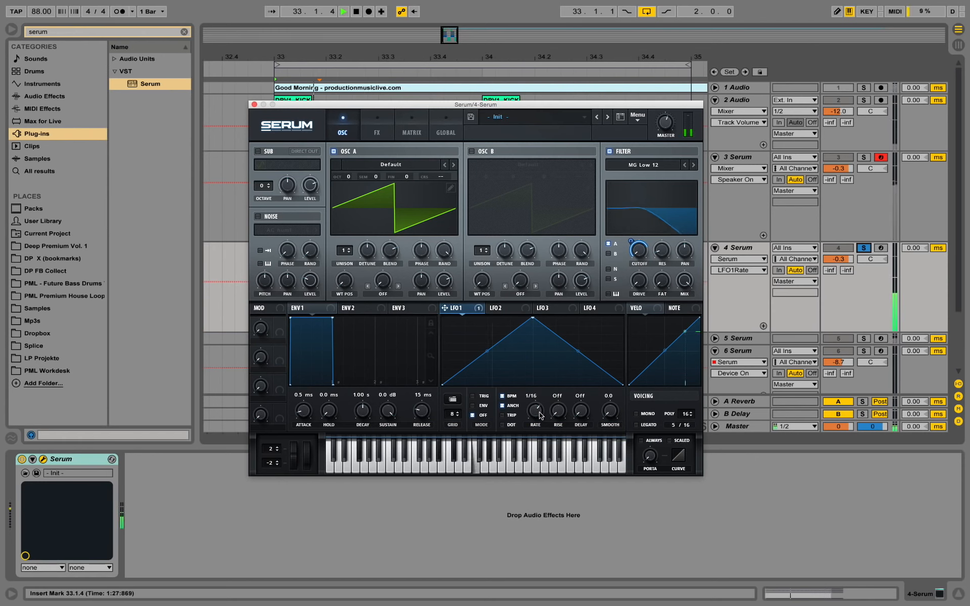
{"action": "key", "text": "space"}
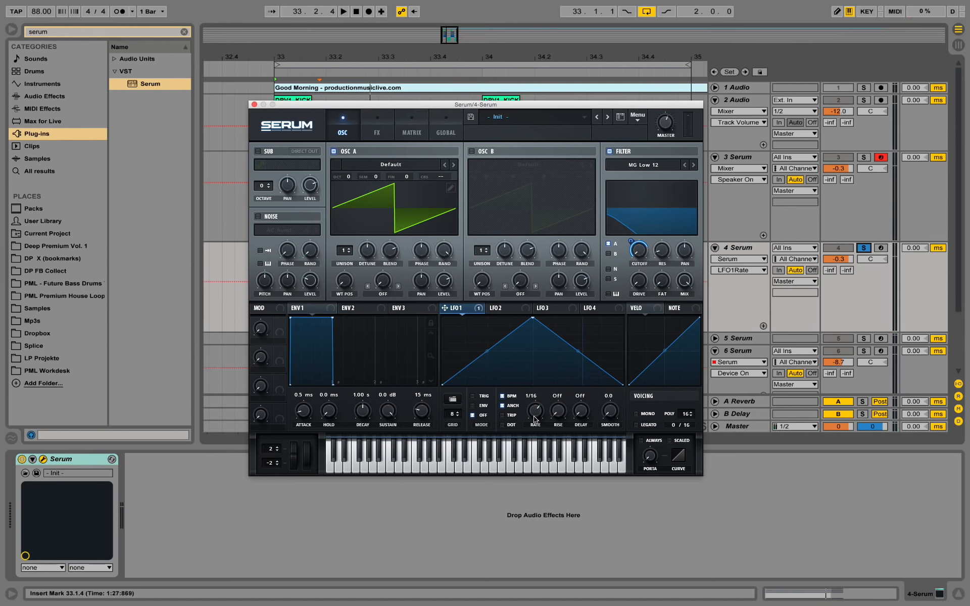
Step: Enable triplet timing for LFO 1, set its rate to 1/16 triplet and listen to the result
{"action": "left_click", "coordinate": [504, 415]}
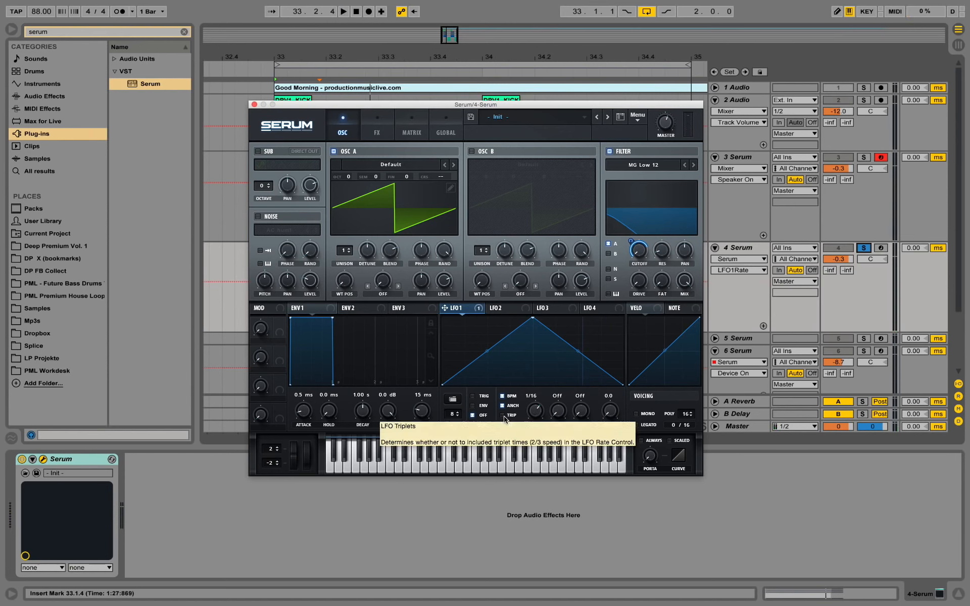
{"action": "left_click_drag", "start_coordinate": [538, 411], "coordinate": [544, 421]}
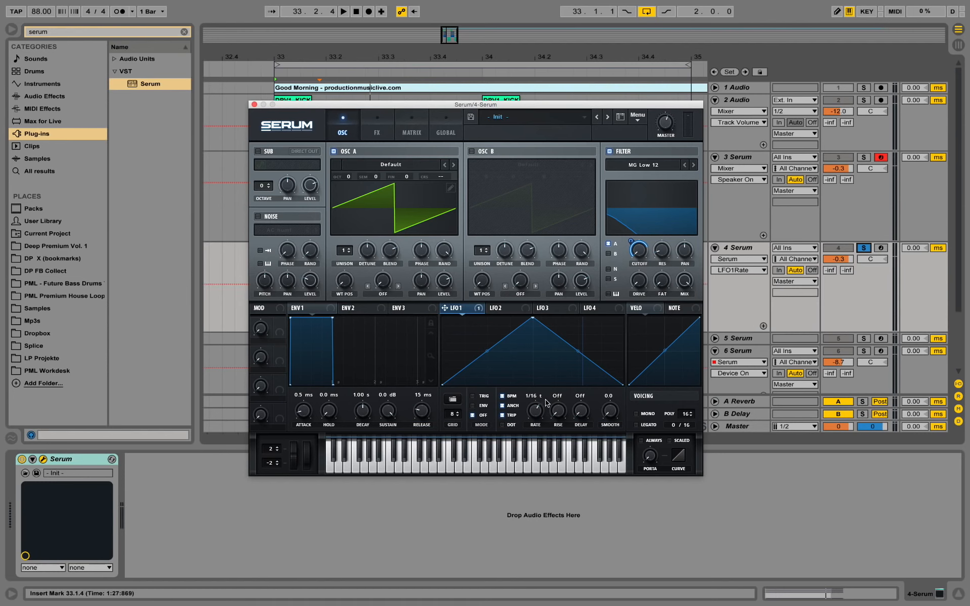
{"action": "key", "text": "space"}
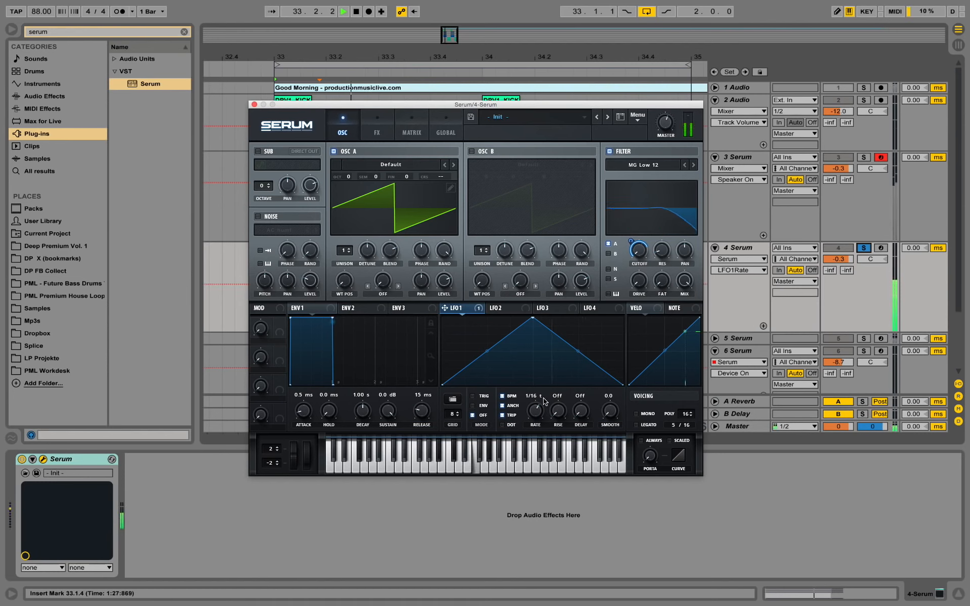
{"action": "key", "text": "space"}
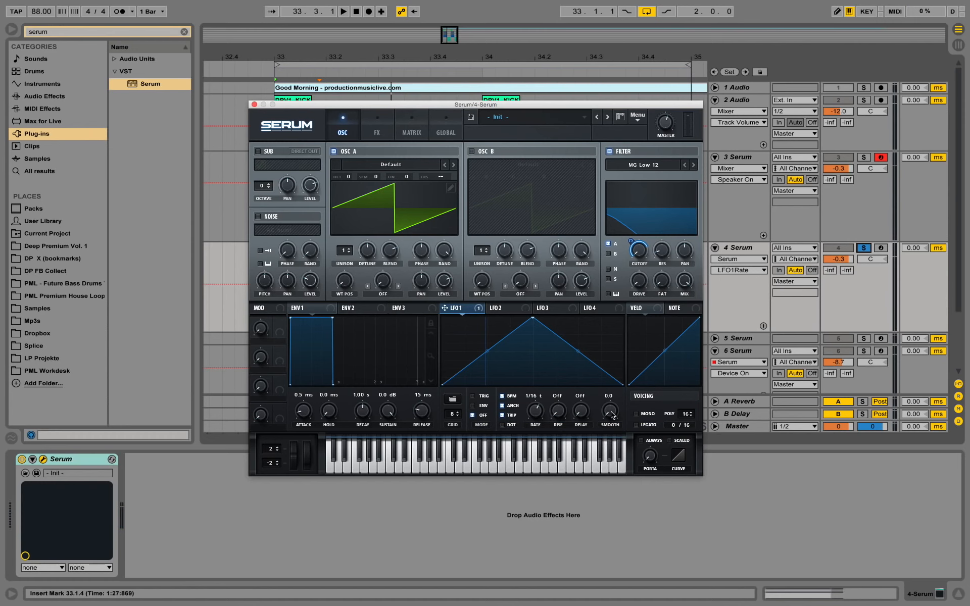
Step: Try out the LFO 1 smooth amount during playback and raise the filter cutoff
{"action": "key", "text": "space"}
{"action": "left_click_drag", "start_coordinate": [611, 412], "coordinate": [635, 444]}
{"action": "key", "text": "space"}
{"action": "left_click_drag", "start_coordinate": [640, 253], "coordinate": [644, 201]}
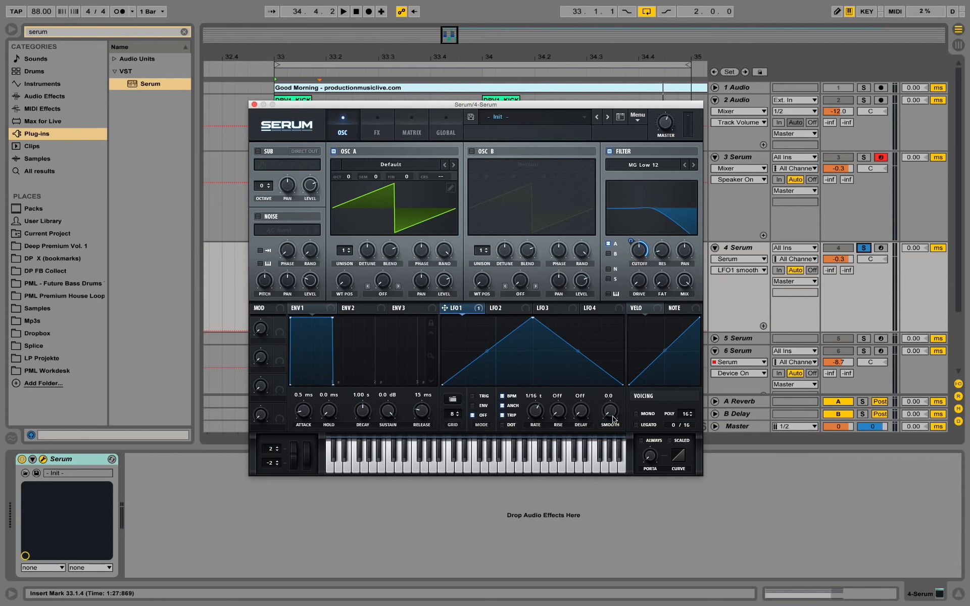
Step: Raise the LFO 1 smooth to 100 and return it to 0 during playback to compare the sound
{"action": "key", "text": "space"}
{"action": "key", "text": "space"}
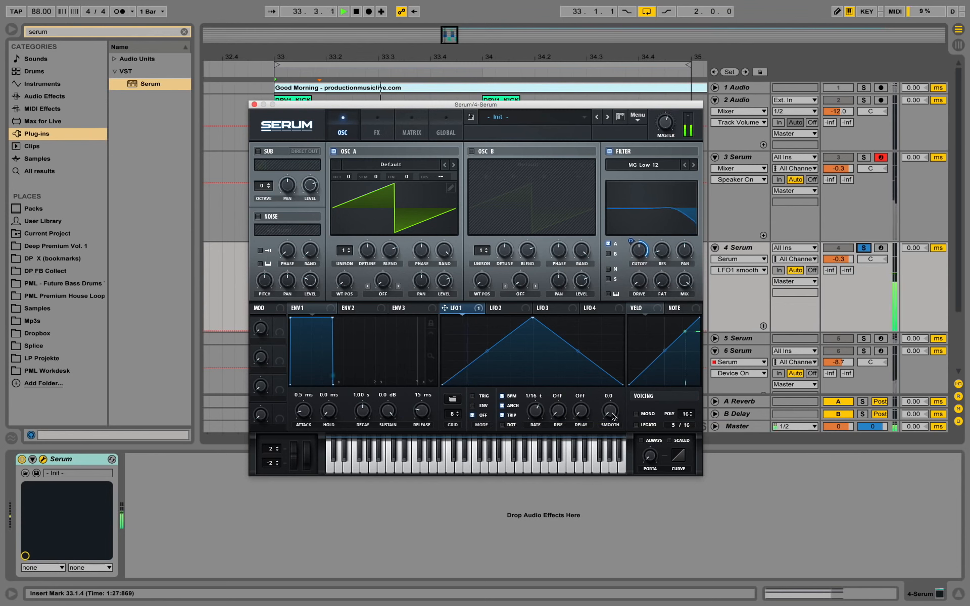
{"action": "left_click_drag", "start_coordinate": [612, 416], "coordinate": [595, 244]}
{"action": "key", "text": "space"}
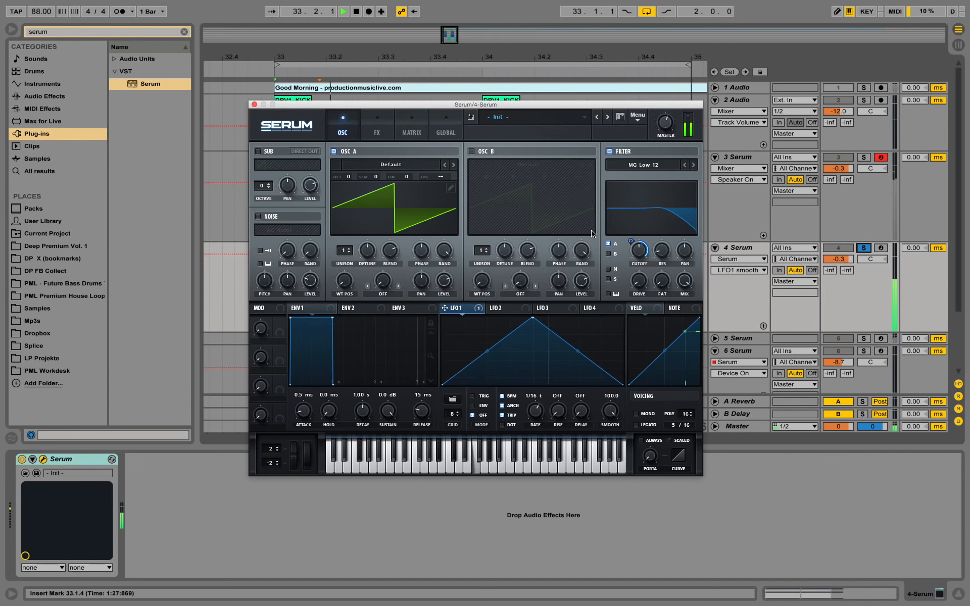
{"action": "left_click_drag", "start_coordinate": [591, 231], "coordinate": [611, 505]}
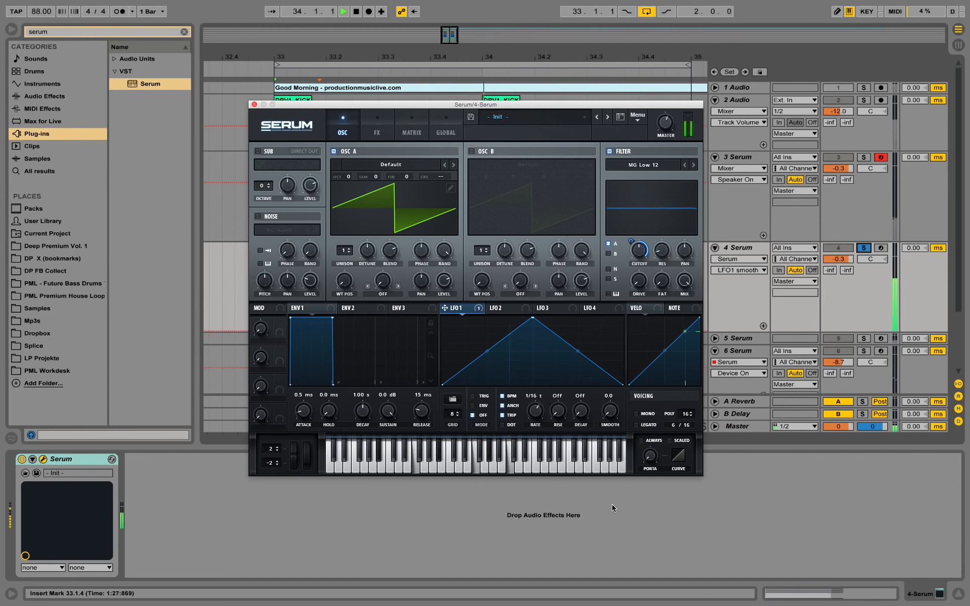
{"action": "key", "text": "space"}
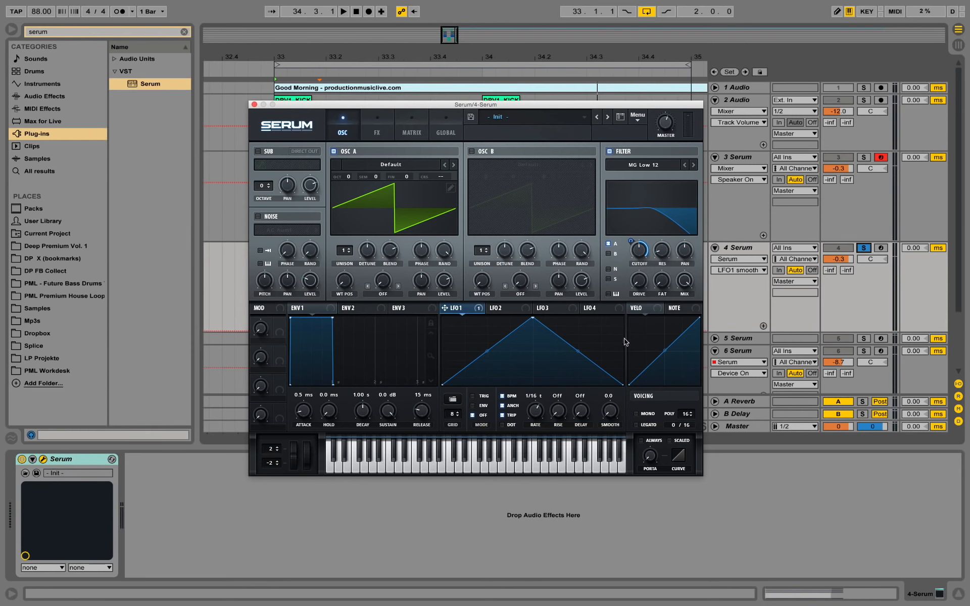
Step: Lower the MG Low 12 filter cutoff again and play the loop with LFO 1 unsmoothed
{"action": "left_click_drag", "start_coordinate": [637, 251], "coordinate": [638, 275]}
{"action": "key", "text": "space"}
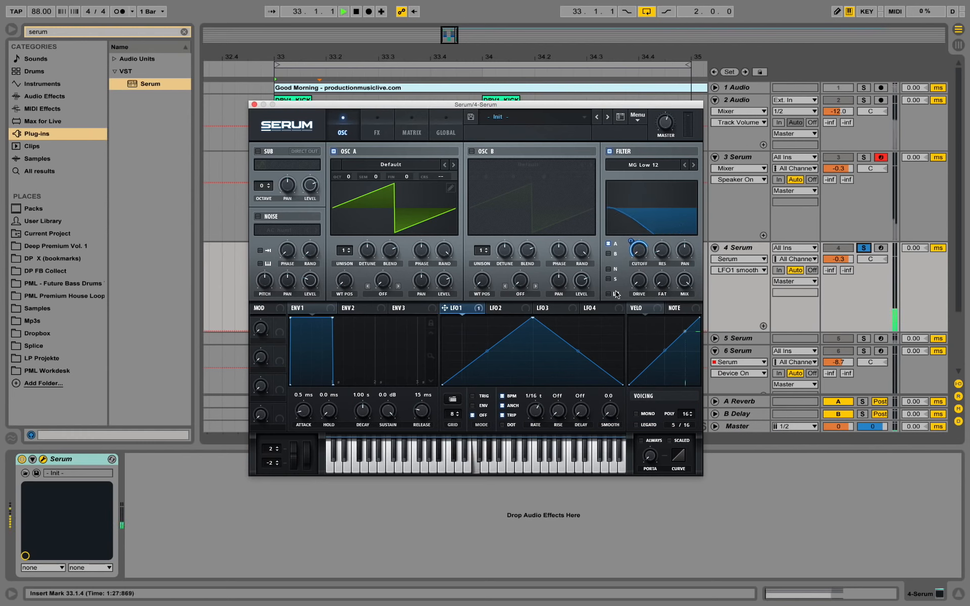
Step: Set oscillator A's unison to 4 voices and lower its detune below 0.25 while checking the loop
{"action": "key", "text": "space"}
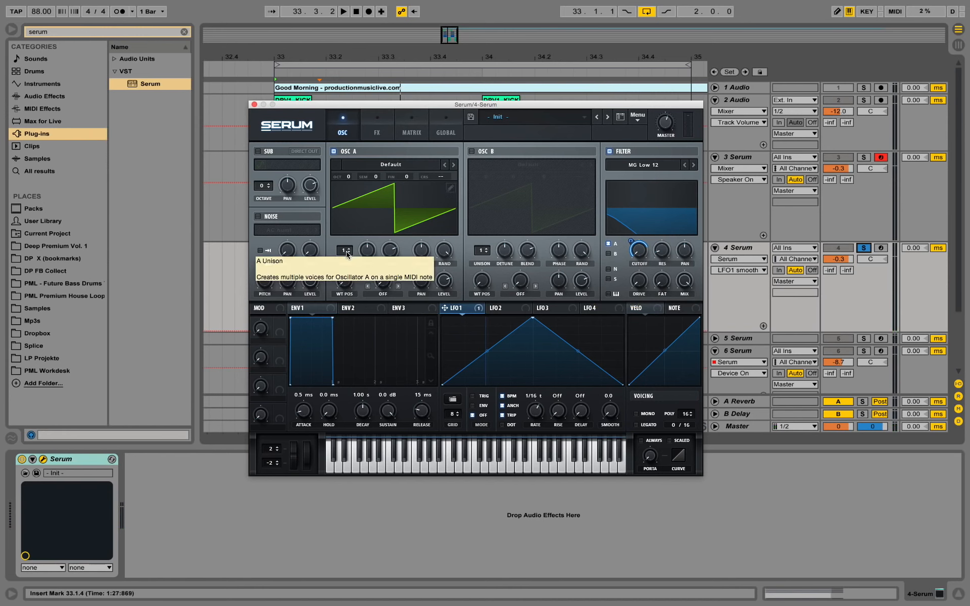
{"action": "left_click_drag", "start_coordinate": [348, 254], "coordinate": [356, 240]}
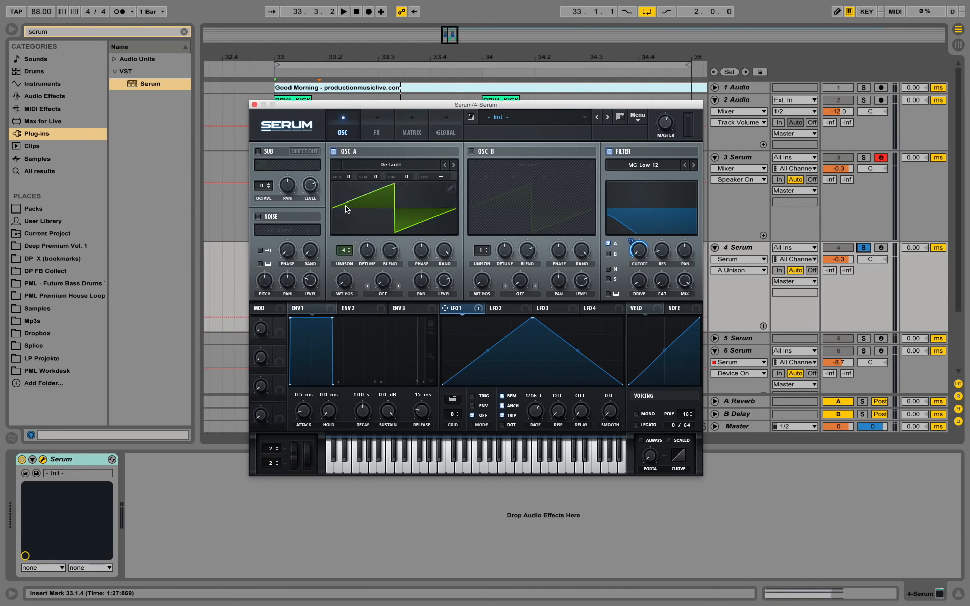
{"action": "key", "text": "space"}
{"action": "left_click", "coordinate": [367, 252]}
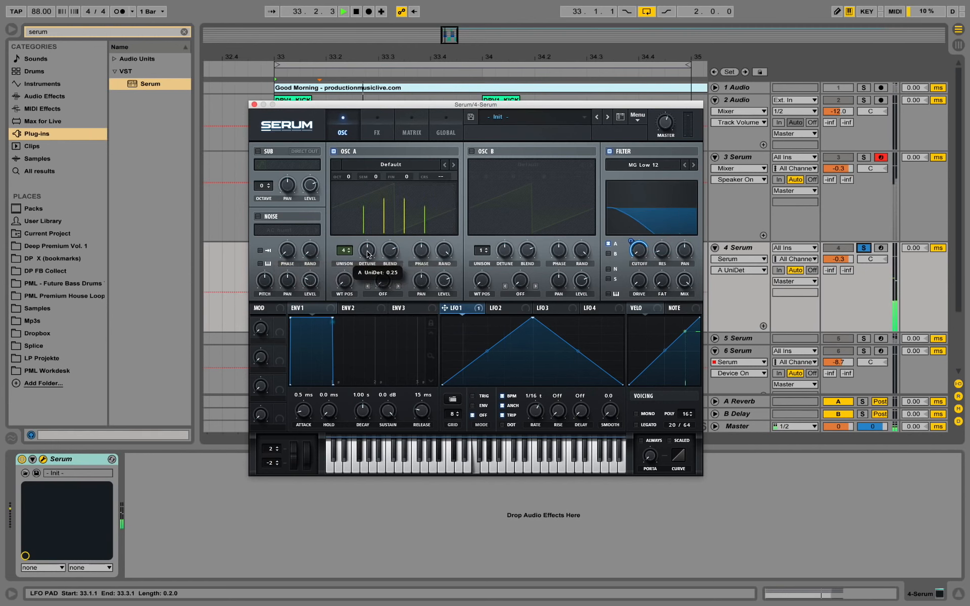
{"action": "left_click", "coordinate": [371, 257]}
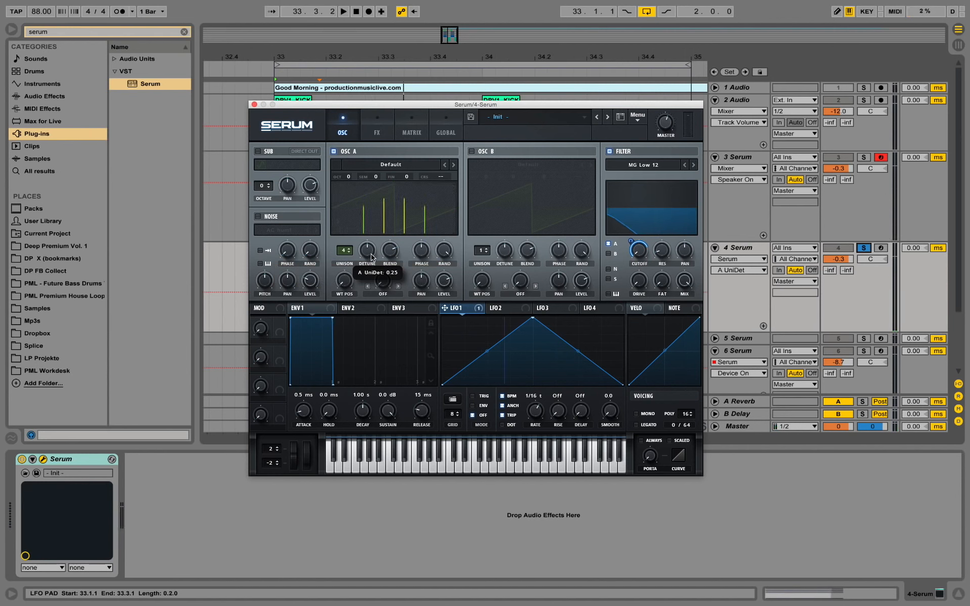
{"action": "left_click", "coordinate": [370, 248]}
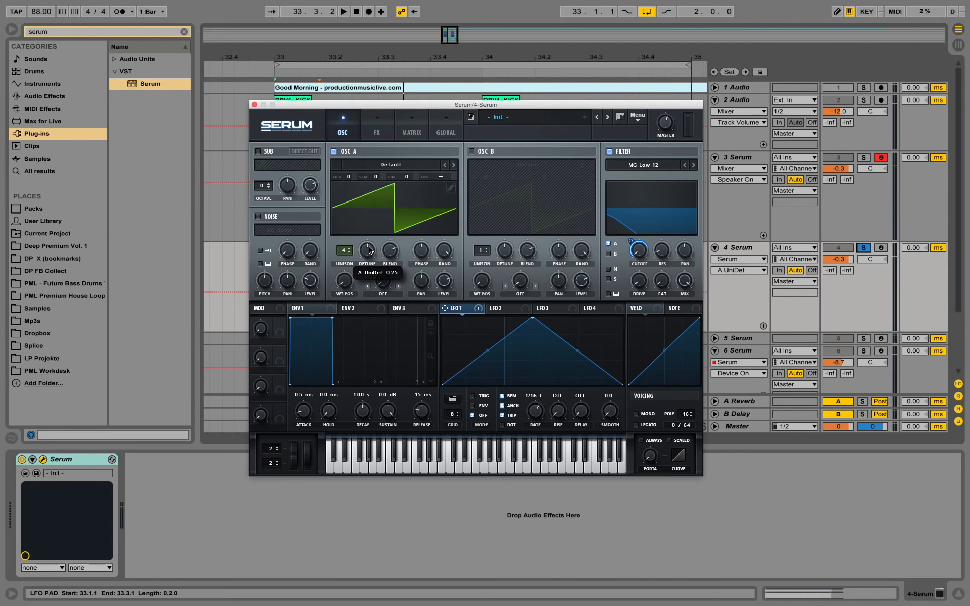
{"action": "left_click_drag", "start_coordinate": [370, 249], "coordinate": [372, 268]}
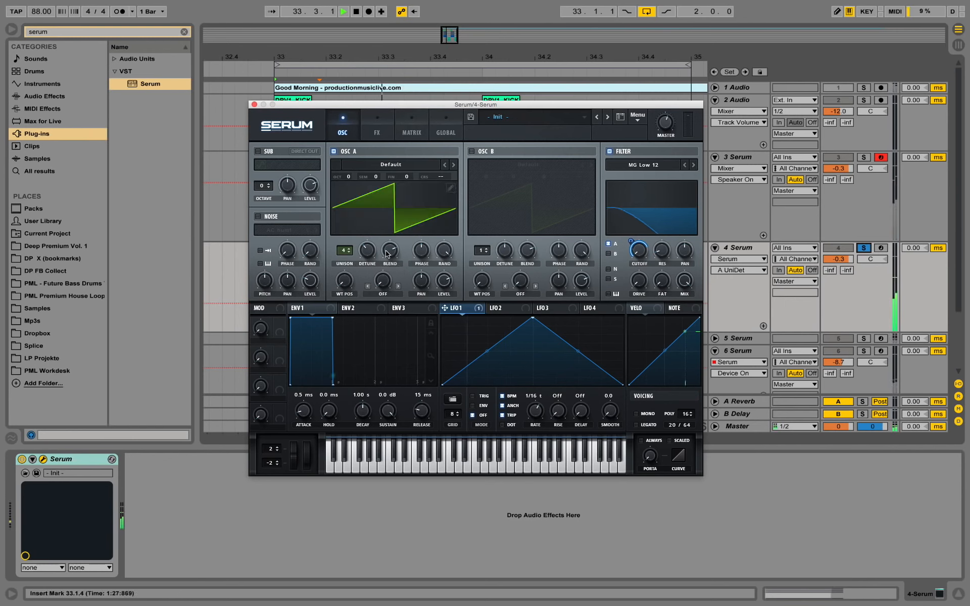
Step: Raise oscillator A's unison blend to about 84 and play the loop
{"action": "left_click_drag", "start_coordinate": [391, 254], "coordinate": [398, 248]}
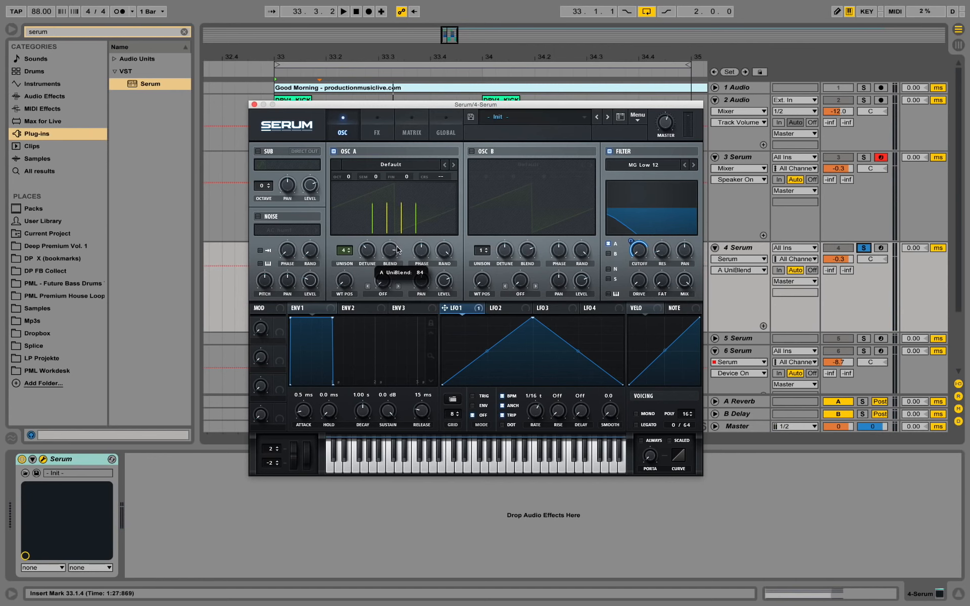
{"action": "left_click_drag", "start_coordinate": [397, 248], "coordinate": [397, 247]}
{"action": "key", "text": "space"}
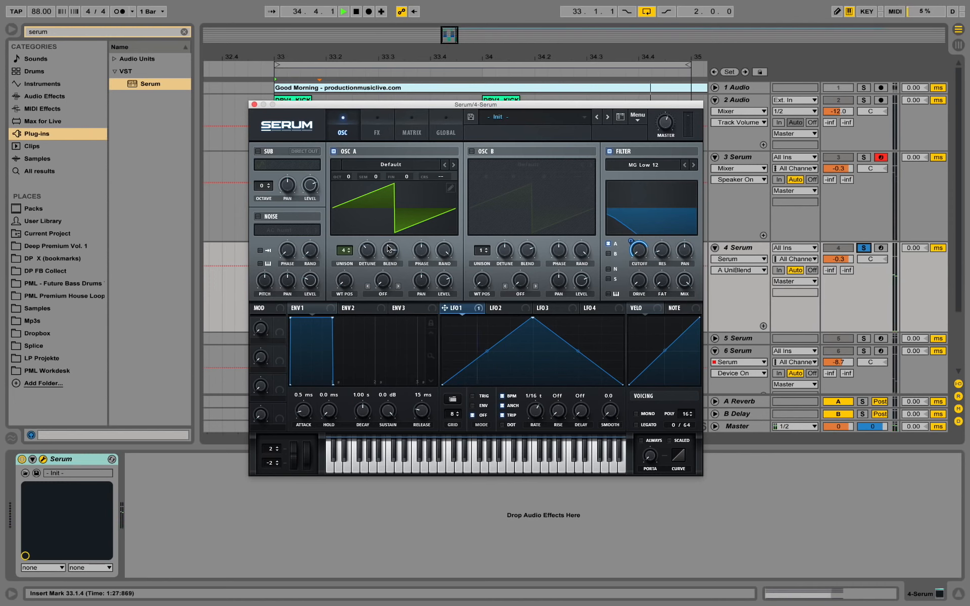
{"action": "key", "text": "space"}
Step: Turn up the MG Low 12 filter's drive and fat amounts and listen to the loop
{"action": "left_click", "coordinate": [644, 287]}
{"action": "left_click_drag", "start_coordinate": [648, 277], "coordinate": [654, 273]}
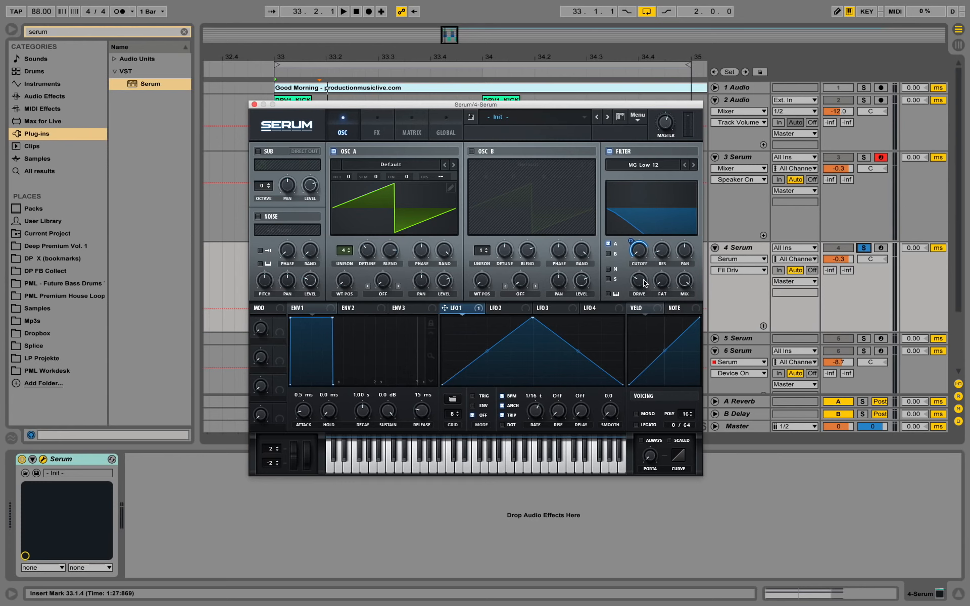
{"action": "key", "text": "space"}
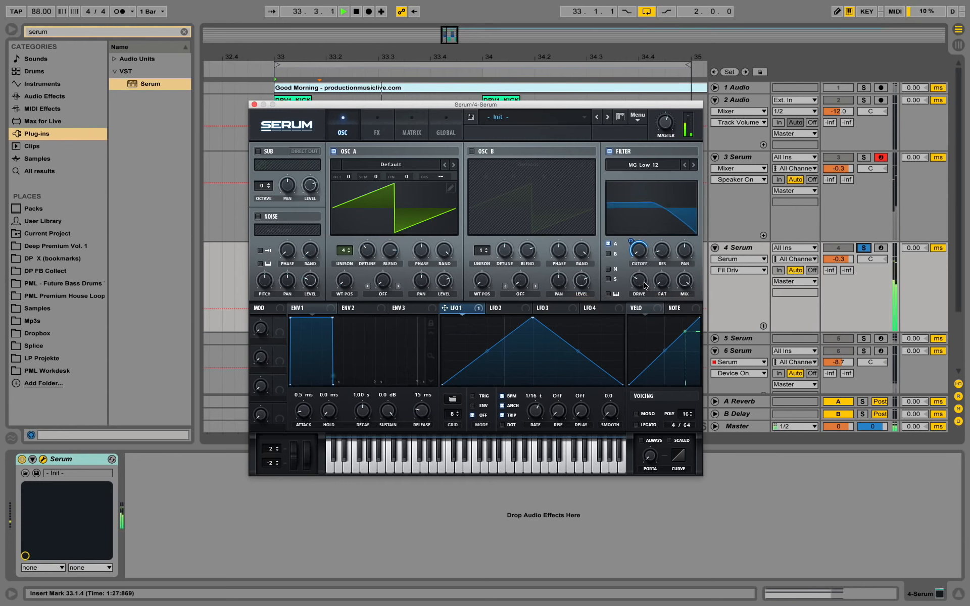
{"action": "left_click_drag", "start_coordinate": [674, 285], "coordinate": [674, 262]}
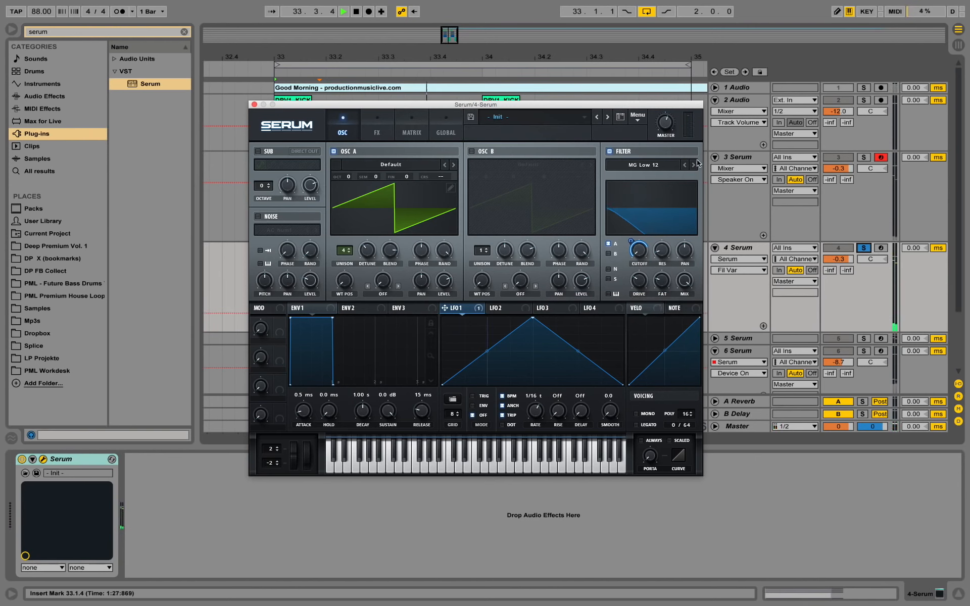
{"action": "key", "text": "space"}
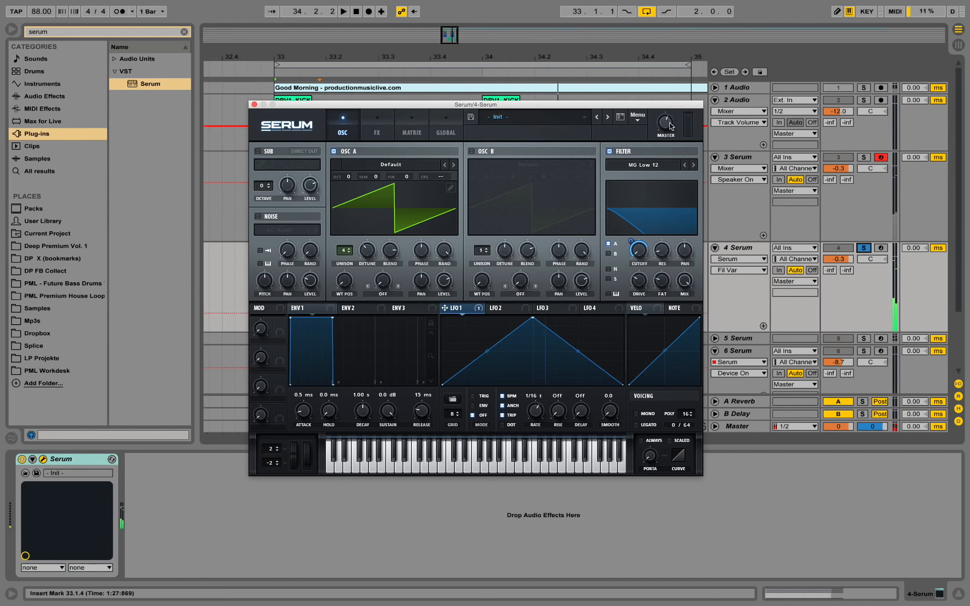
Step: Fine-tune Serum's master volume around 49% while playing the loop
{"action": "left_click", "coordinate": [670, 126]}
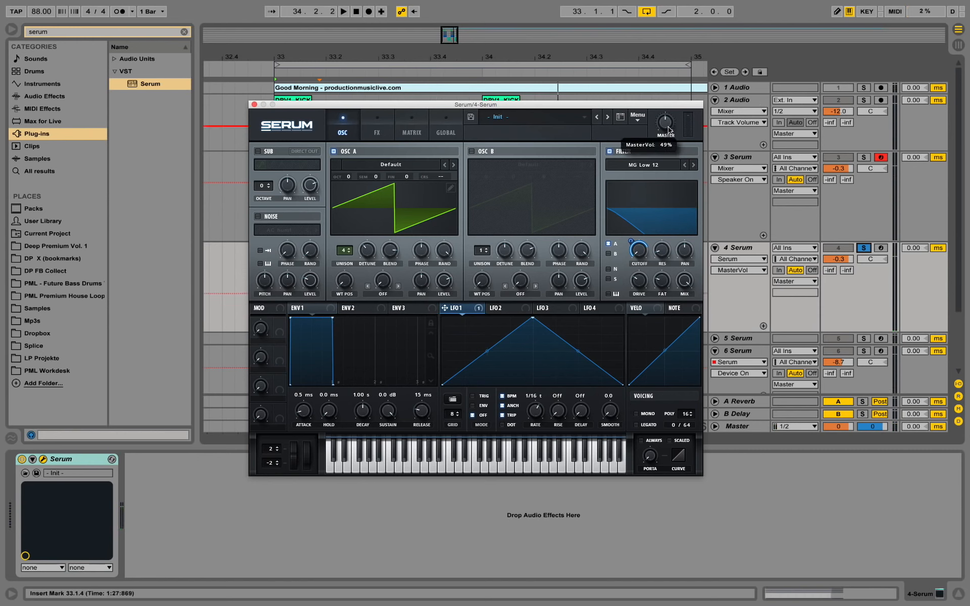
{"action": "key", "text": "space"}
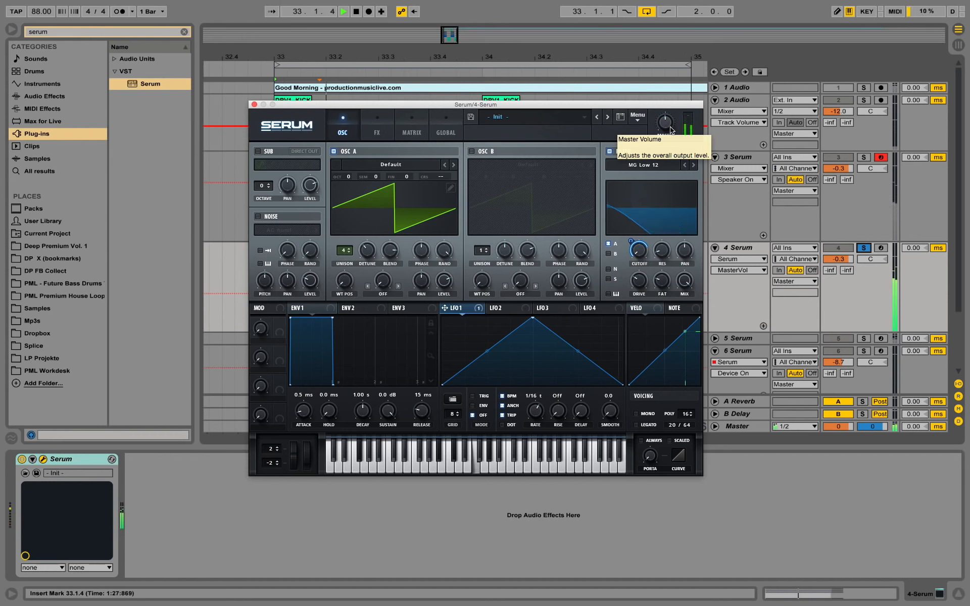
{"action": "left_click_drag", "start_coordinate": [671, 130], "coordinate": [670, 126]}
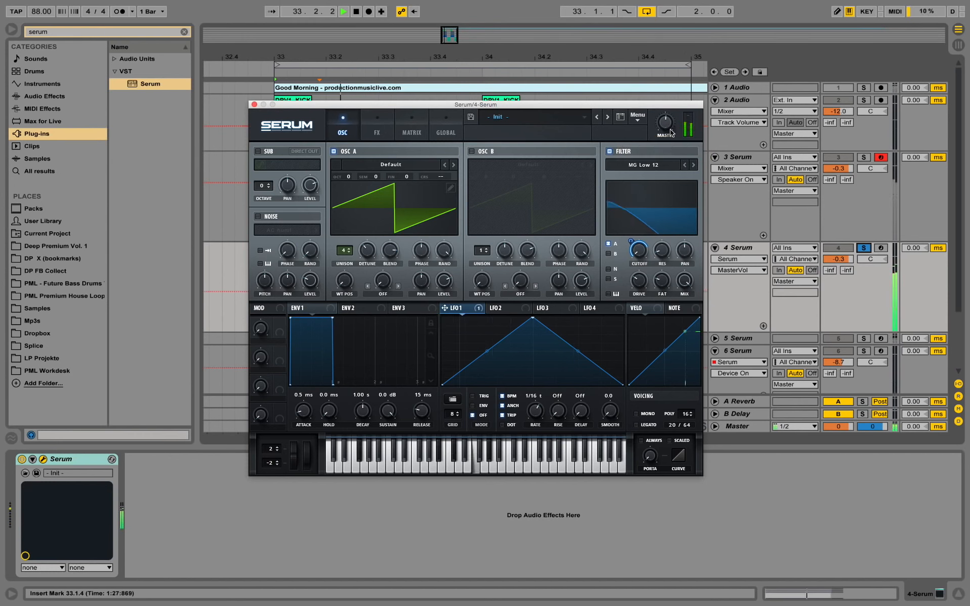
{"action": "key", "text": "space"}
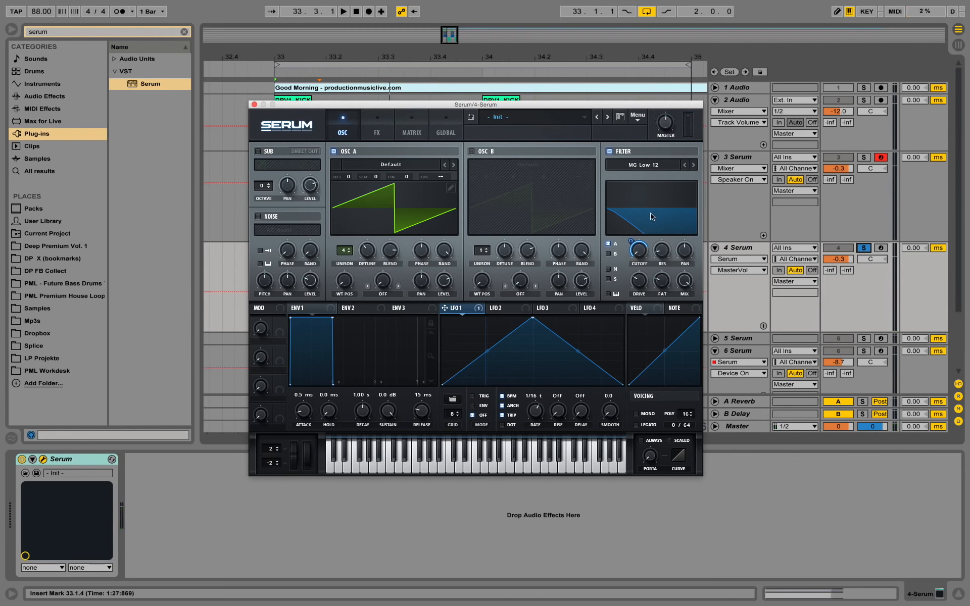
{"action": "mouse_move", "coordinate": [640, 257]}
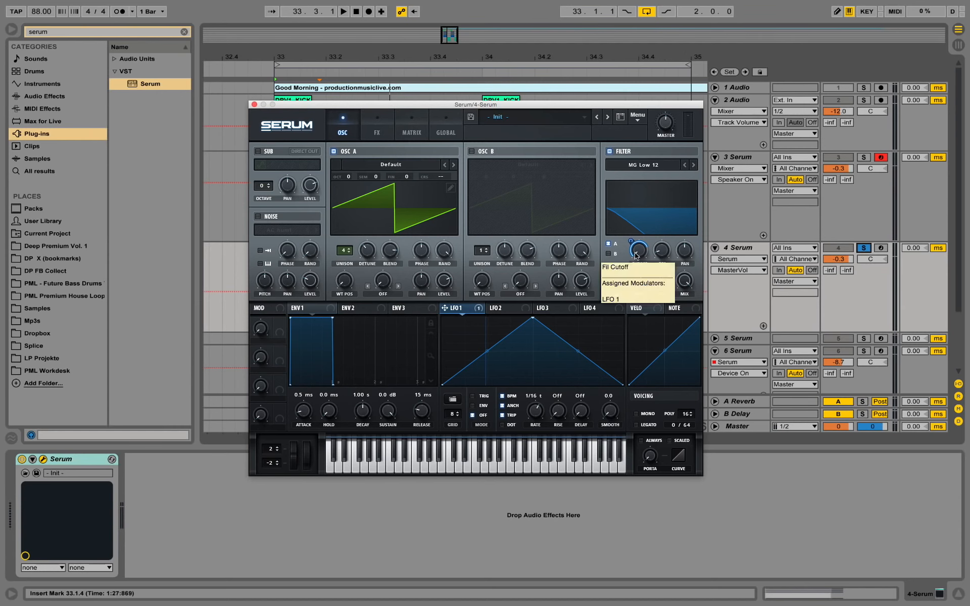
{"action": "right_click", "coordinate": [645, 250]}
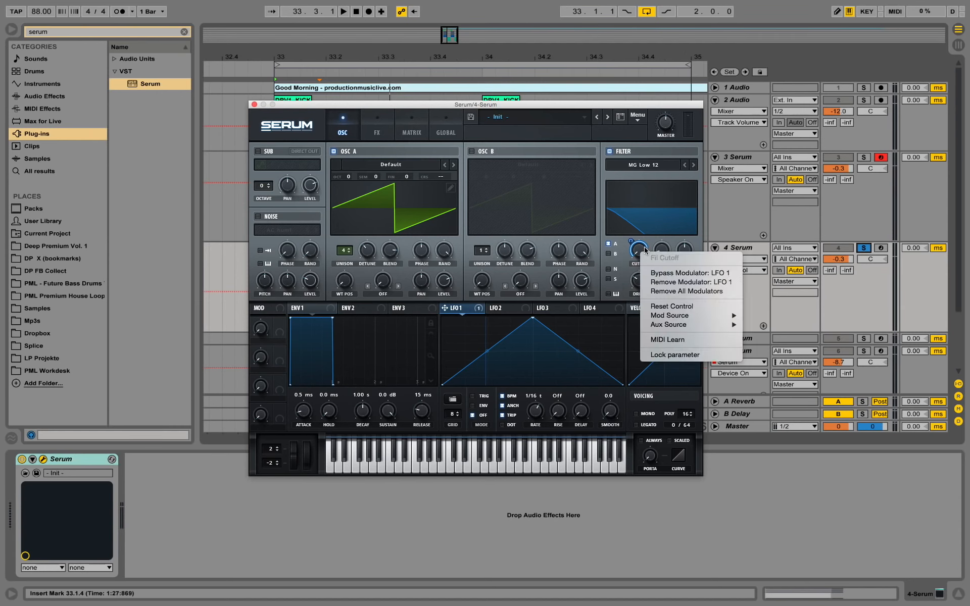
{"action": "left_click", "coordinate": [694, 311]}
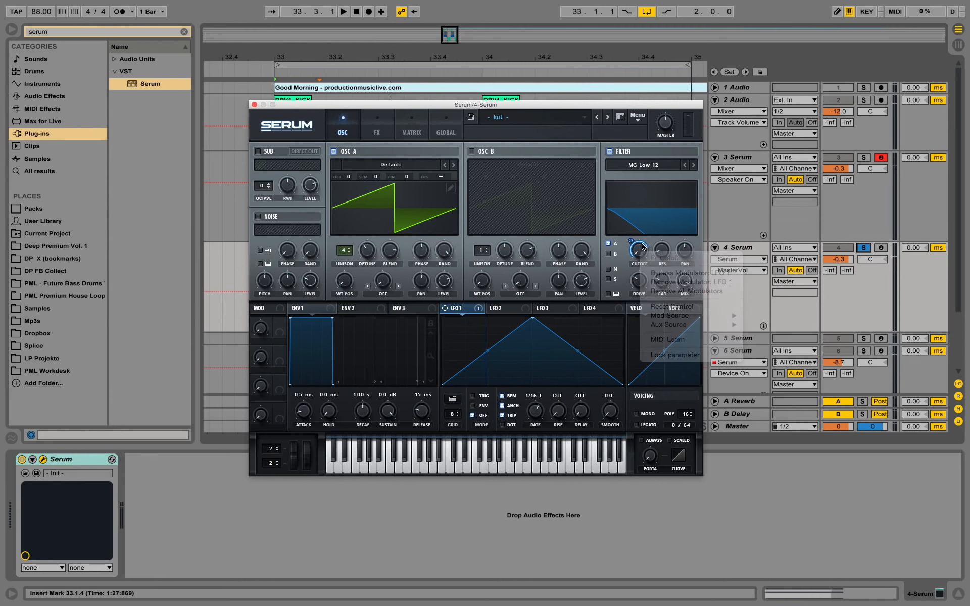
Step: Expose Serum's filter cutoff as a configurable parameter on the track's device
{"action": "left_click", "coordinate": [32, 460]}
{"action": "left_click", "coordinate": [159, 461]}
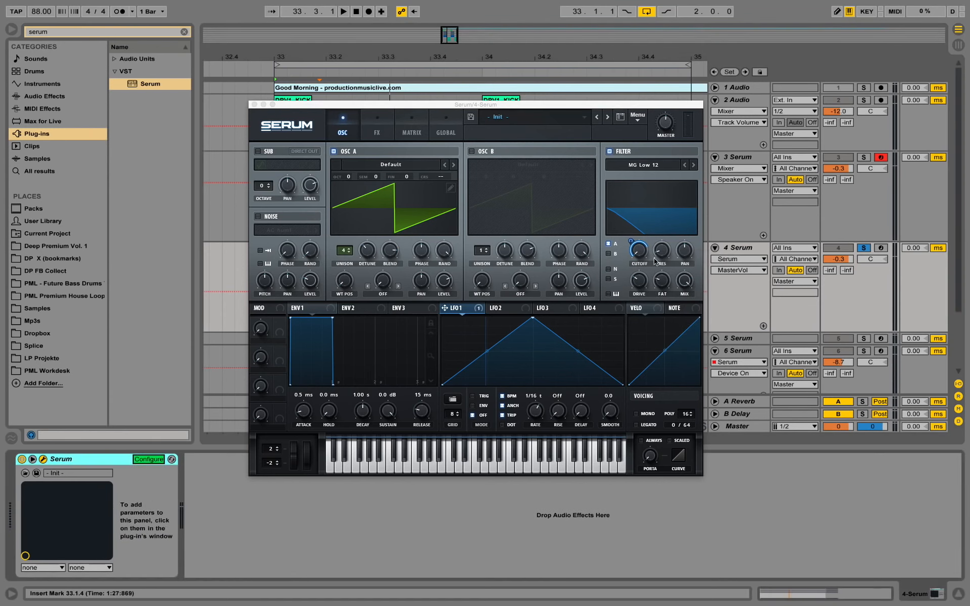
{"action": "left_click", "coordinate": [638, 250]}
{"action": "left_click", "coordinate": [151, 459]}
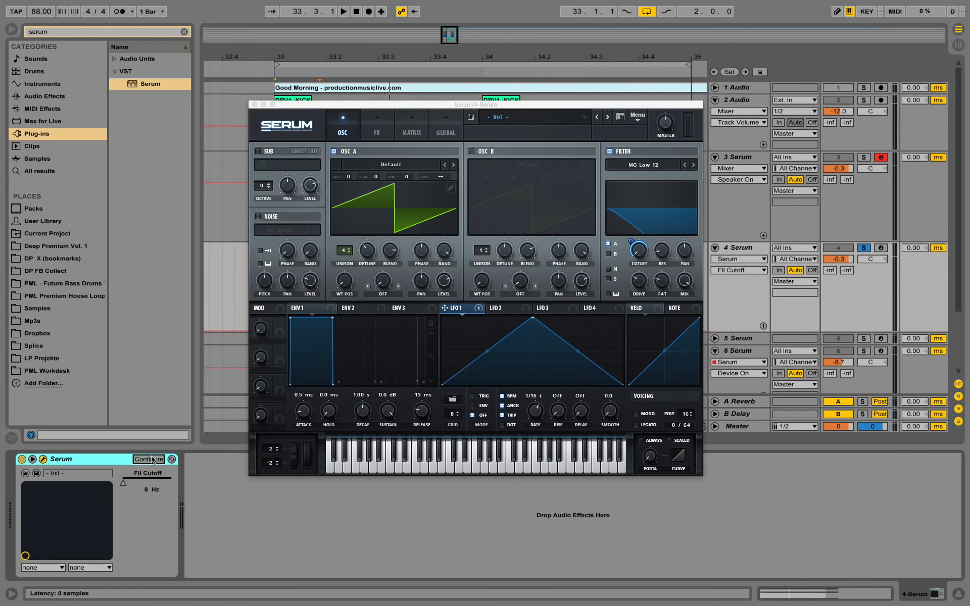
Step: Close the Serum window and show the Fil Cutoff automation on track 4
{"action": "left_click", "coordinate": [254, 104]}
{"action": "left_click", "coordinate": [760, 270]}
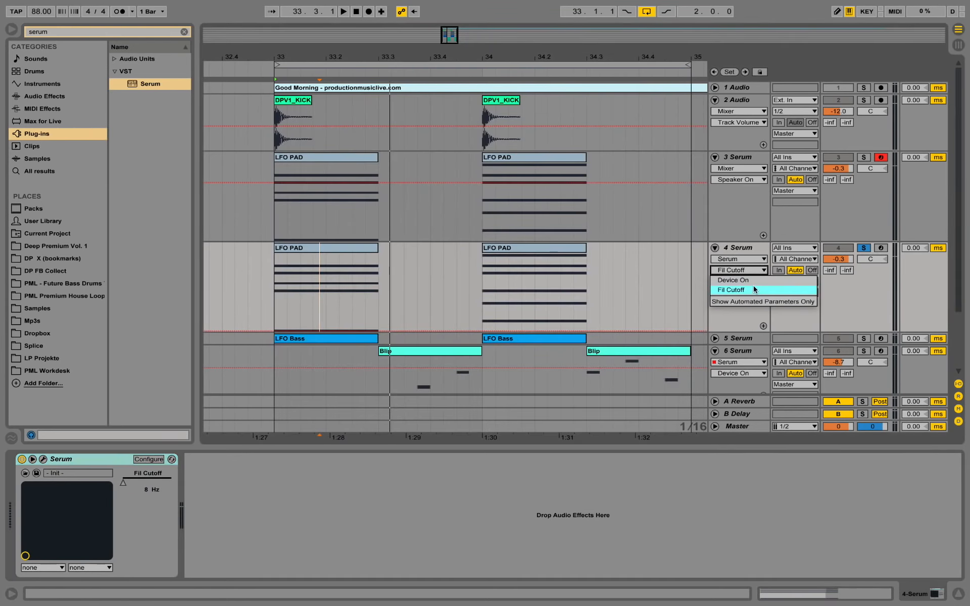
{"action": "left_click", "coordinate": [751, 290]}
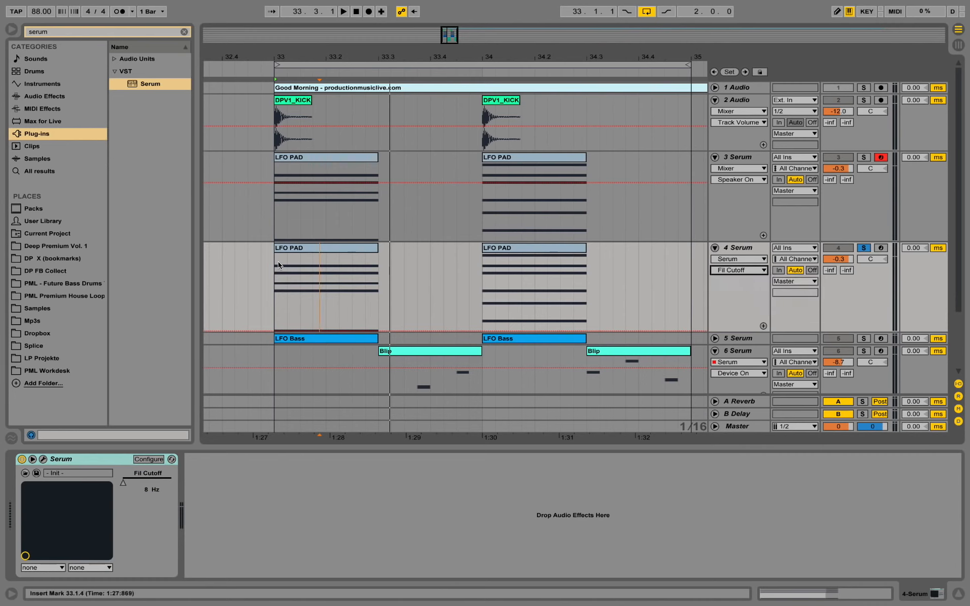
Step: Draw Fil Cutoff automation over track 4's first LFO PAD clip, ramping from 8 Hz up to about 3818 Hz, and play it
{"action": "left_click_drag", "start_coordinate": [279, 264], "coordinate": [379, 274]}
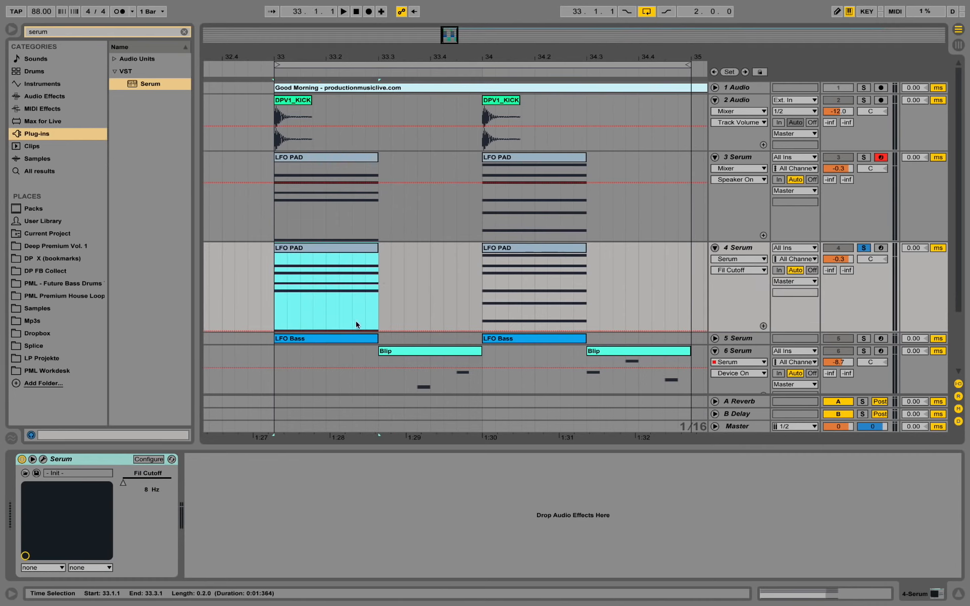
{"action": "left_click_drag", "start_coordinate": [356, 324], "coordinate": [356, 271]}
{"action": "left_click", "coordinate": [339, 273]}
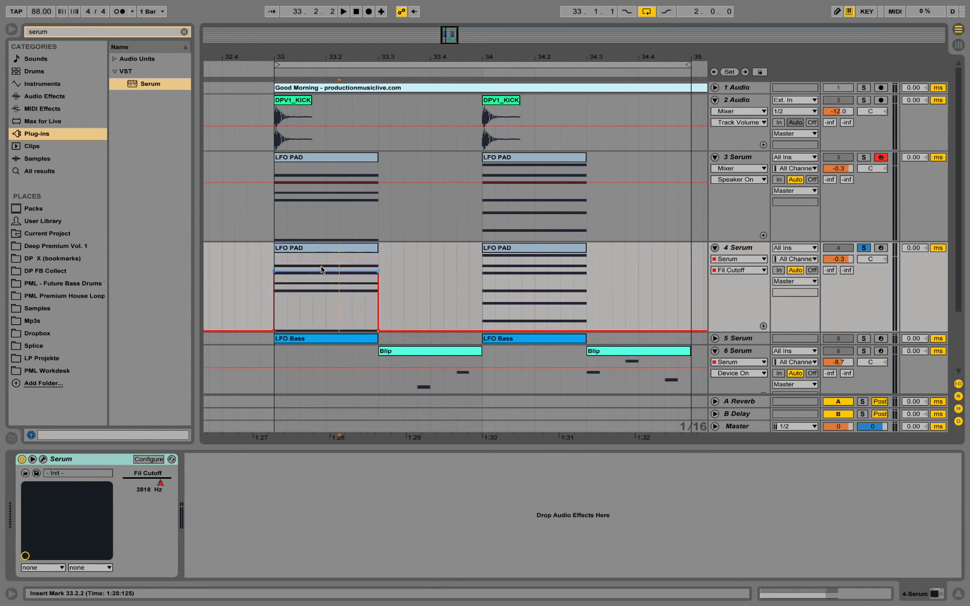
{"action": "left_click", "coordinate": [273, 272]}
{"action": "left_click", "coordinate": [340, 273]}
{"action": "left_click", "coordinate": [277, 275]}
{"action": "key", "text": "space"}
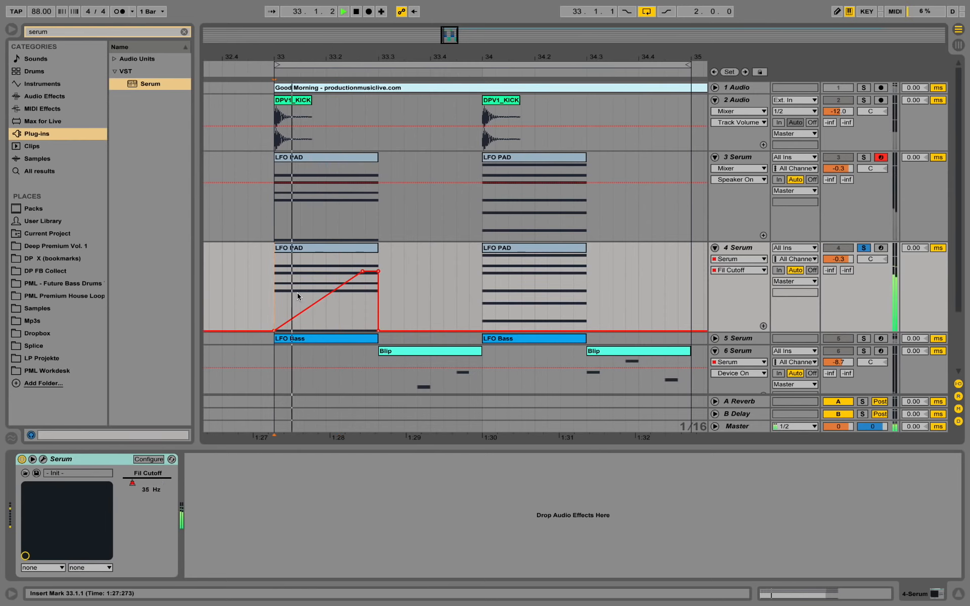
{"action": "key", "text": "space"}
{"action": "key", "text": "space"}
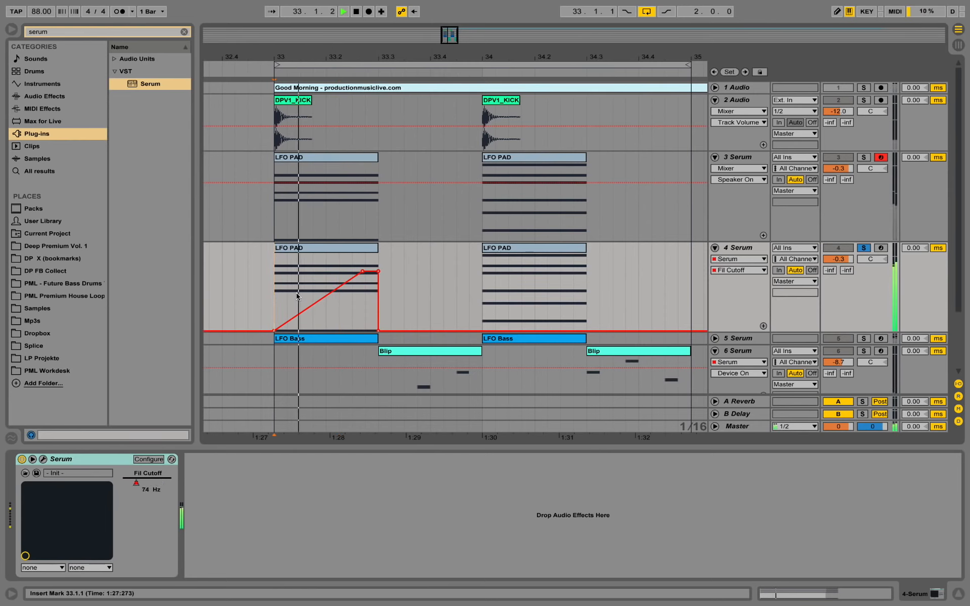
{"action": "key", "text": "space"}
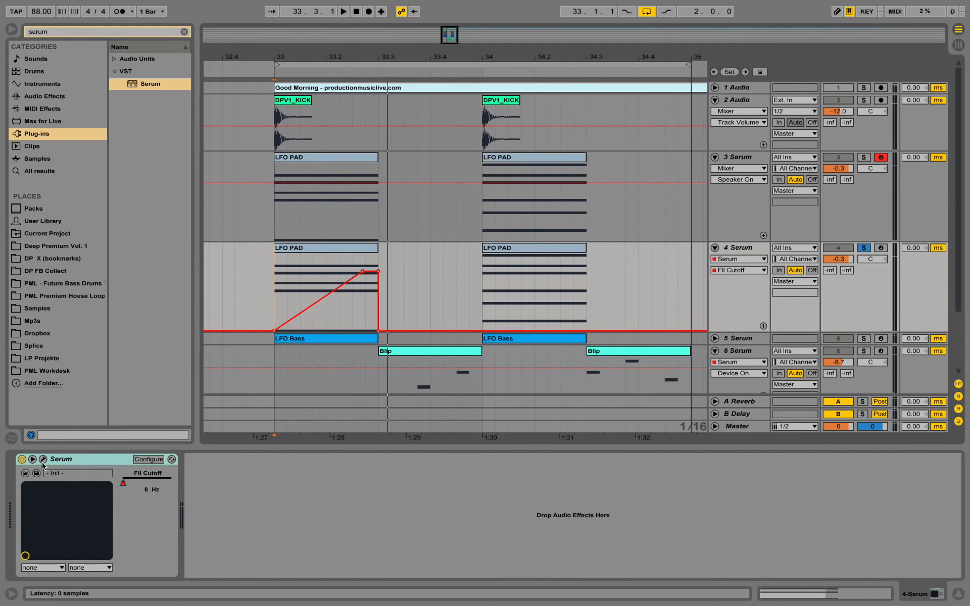
Step: Reopen Serum and reduce LFO 1's modulation amount on the filter cutoff, playing the loop to check it
{"action": "left_click", "coordinate": [44, 459]}
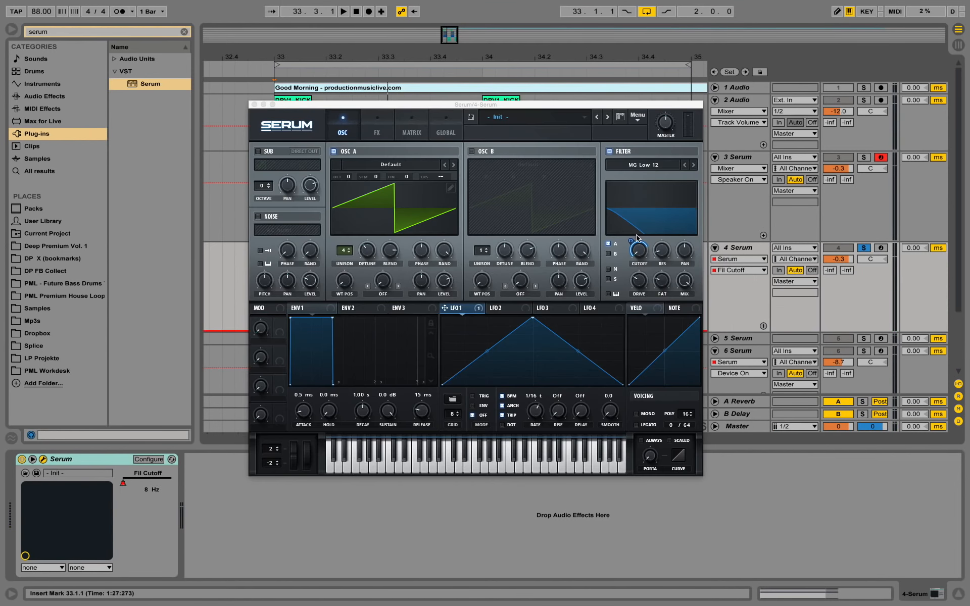
{"action": "left_click_drag", "start_coordinate": [630, 241], "coordinate": [632, 243]}
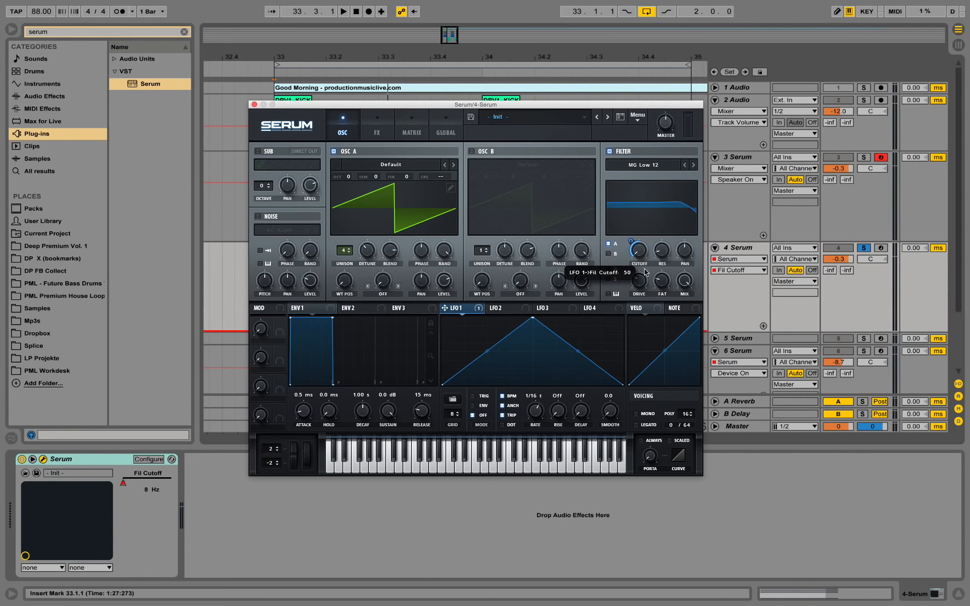
{"action": "key", "text": "space"}
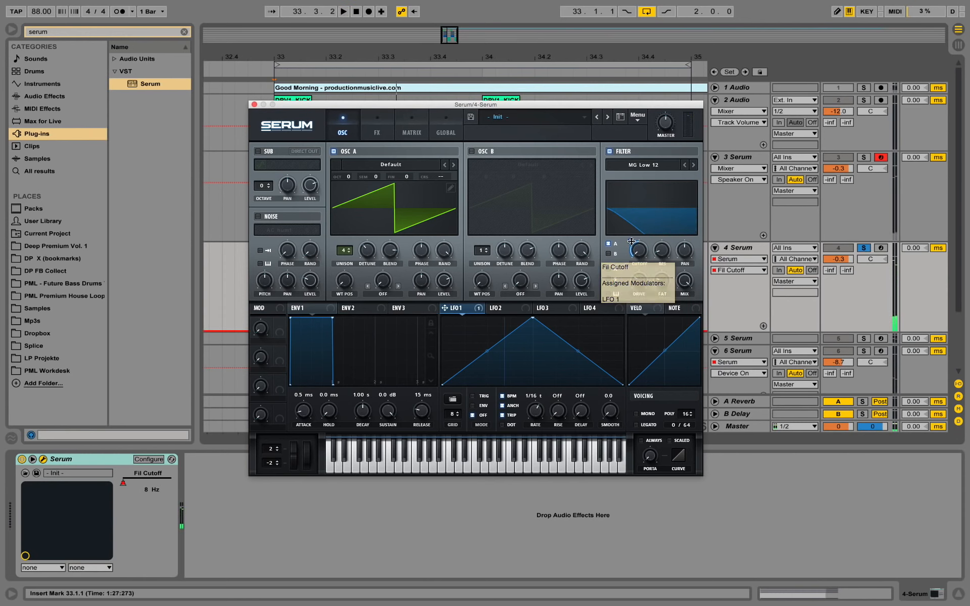
{"action": "left_click_drag", "start_coordinate": [631, 242], "coordinate": [632, 258]}
{"action": "key", "text": "space"}
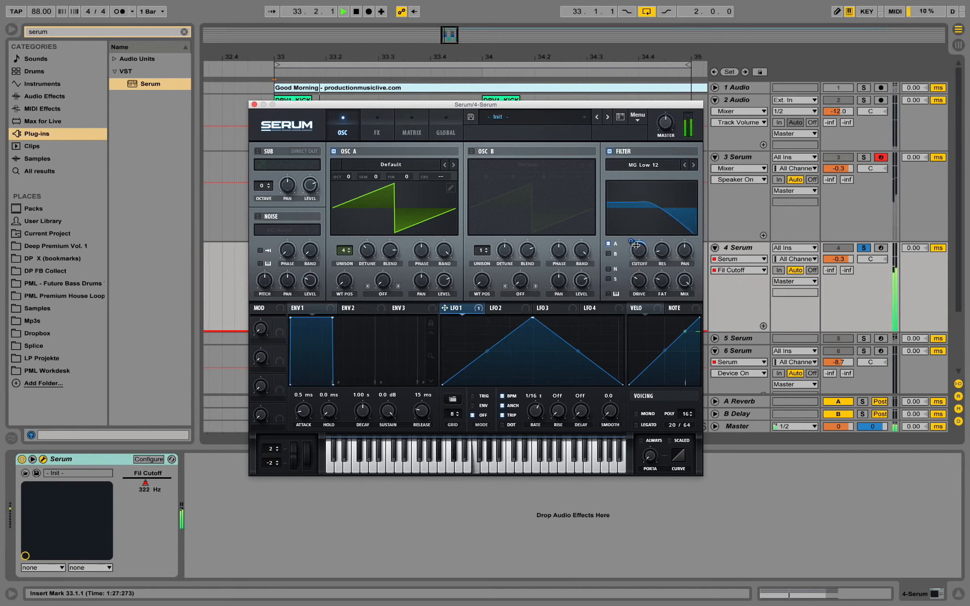
{"action": "key", "text": "space"}
{"action": "key", "text": "space"}
Step: Move the Serum window clear of the first LFO PAD clip and lower the peak of its cutoff automation ramp, replaying the loop
{"action": "left_click_drag", "start_coordinate": [579, 104], "coordinate": [831, 79]}
{"action": "key", "text": "space"}
{"action": "key", "text": "space"}
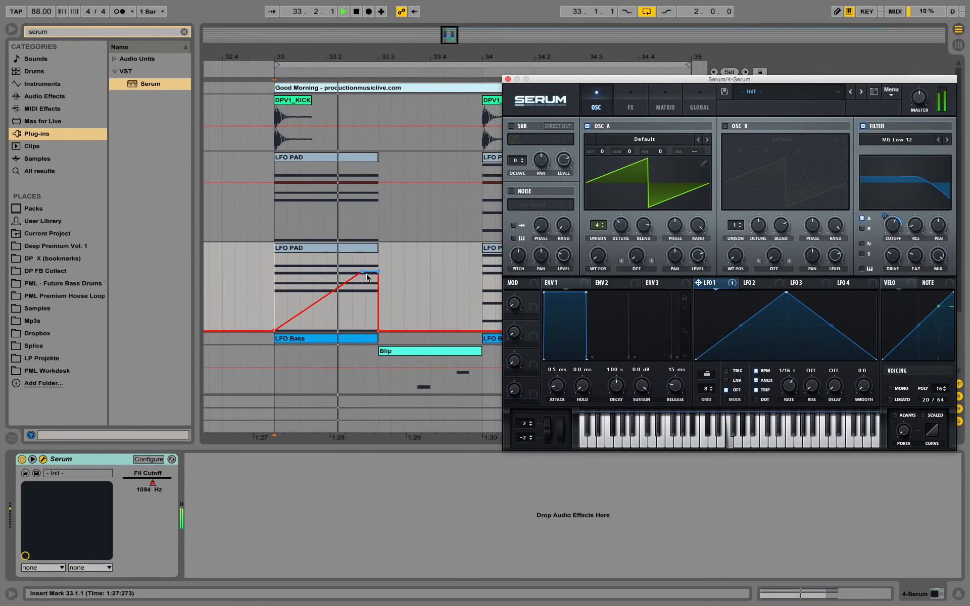
{"action": "left_click_drag", "start_coordinate": [370, 272], "coordinate": [371, 291]}
{"action": "key", "text": "space"}
{"action": "key", "text": "space"}
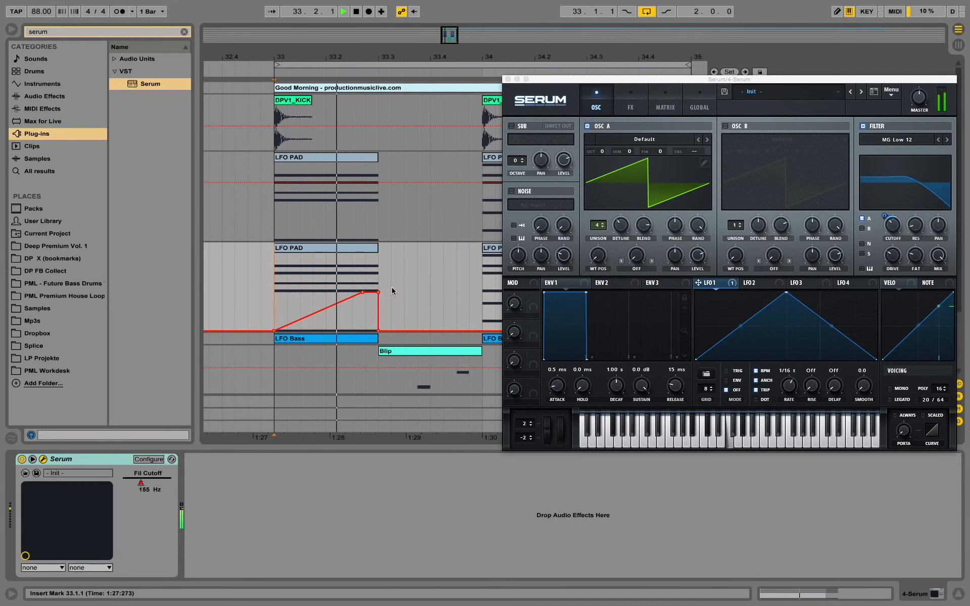
{"action": "key", "text": "space"}
{"action": "key", "text": "space"}
{"action": "left_click_drag", "start_coordinate": [593, 94], "coordinate": [392, 77]}
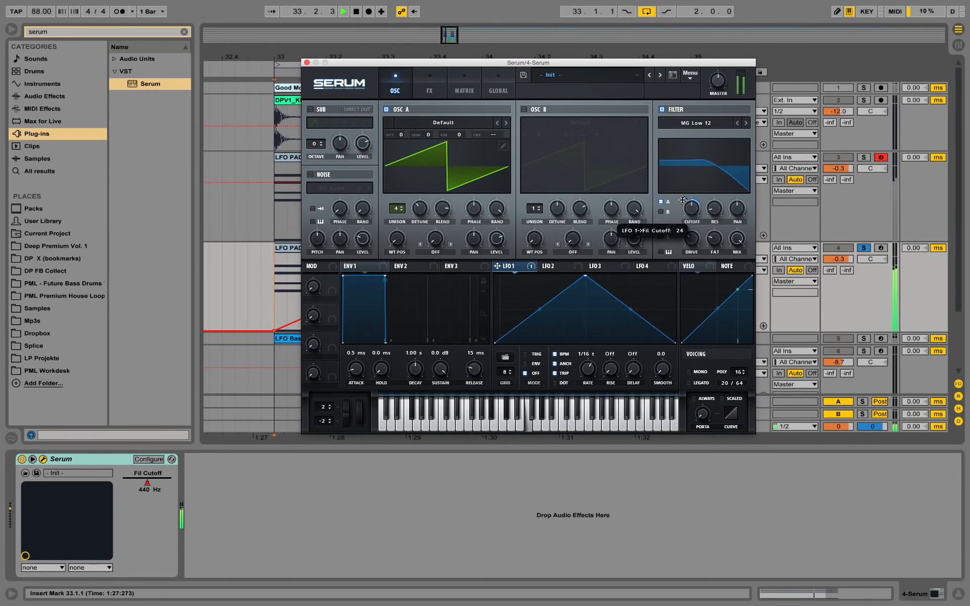
Step: Replay the start of the loop to check LFO 1's modulation of the filter cutoff
{"action": "key", "text": "space"}
{"action": "key", "text": "space"}
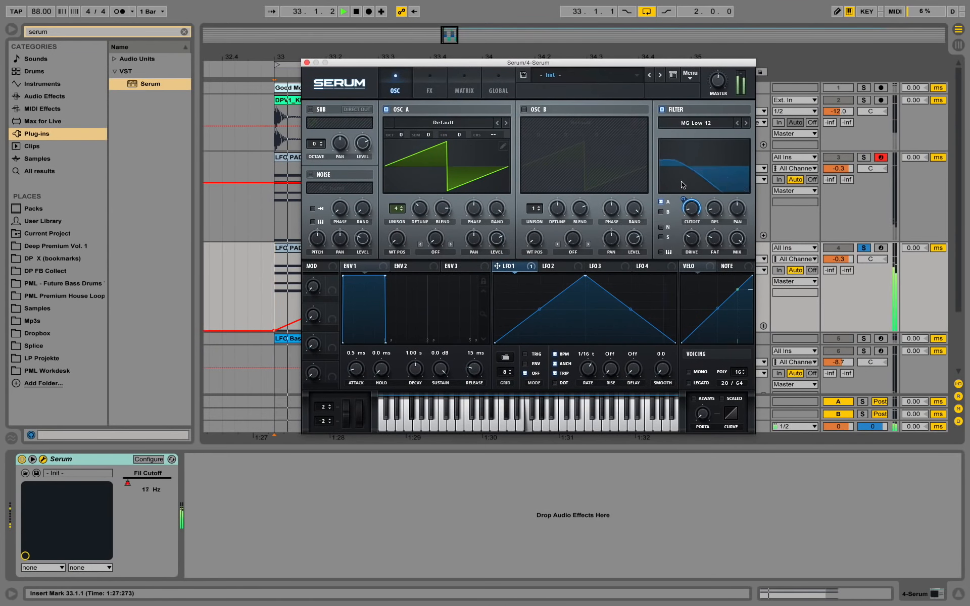
{"action": "key", "text": "space"}
{"action": "mouse_move", "coordinate": [682, 218]}
{"action": "key", "text": "space"}
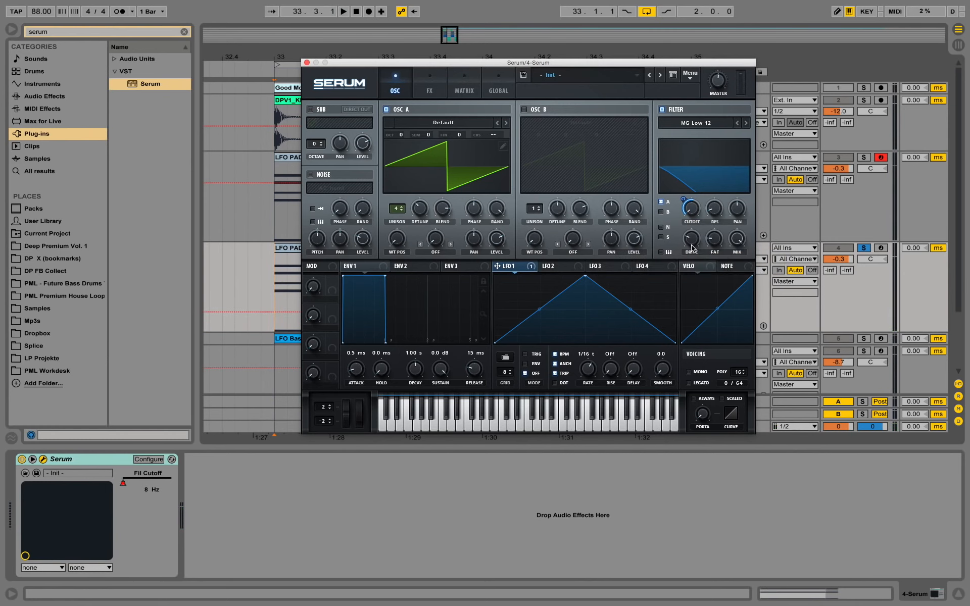
Step: Move the Serum window clear of the first LFO PAD clips and adjust LFO 1's modulation amount on the filter cutoff, replaying the loop
{"action": "left_click_drag", "start_coordinate": [528, 66], "coordinate": [587, 62]}
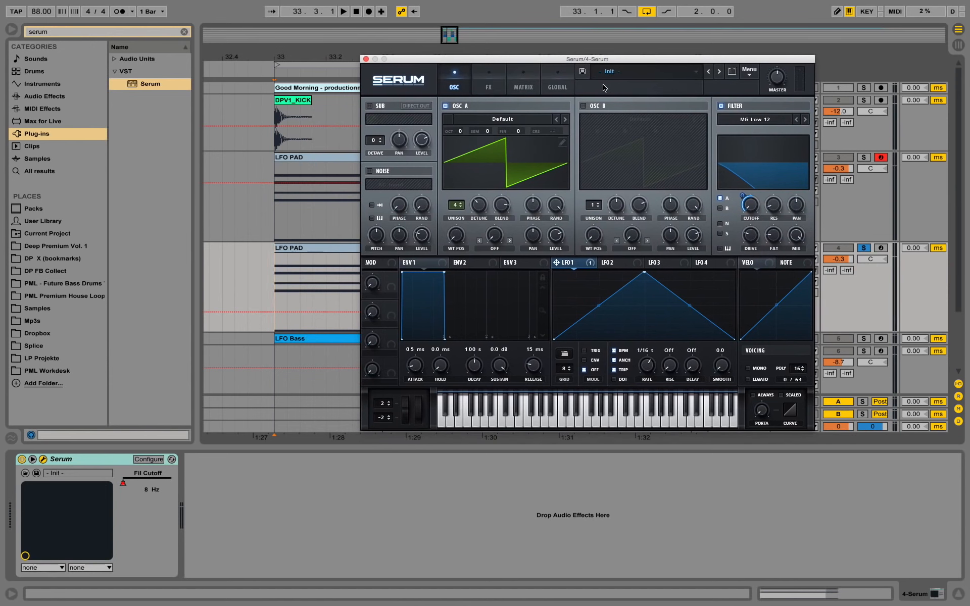
{"action": "key", "text": "space"}
{"action": "key", "text": "space"}
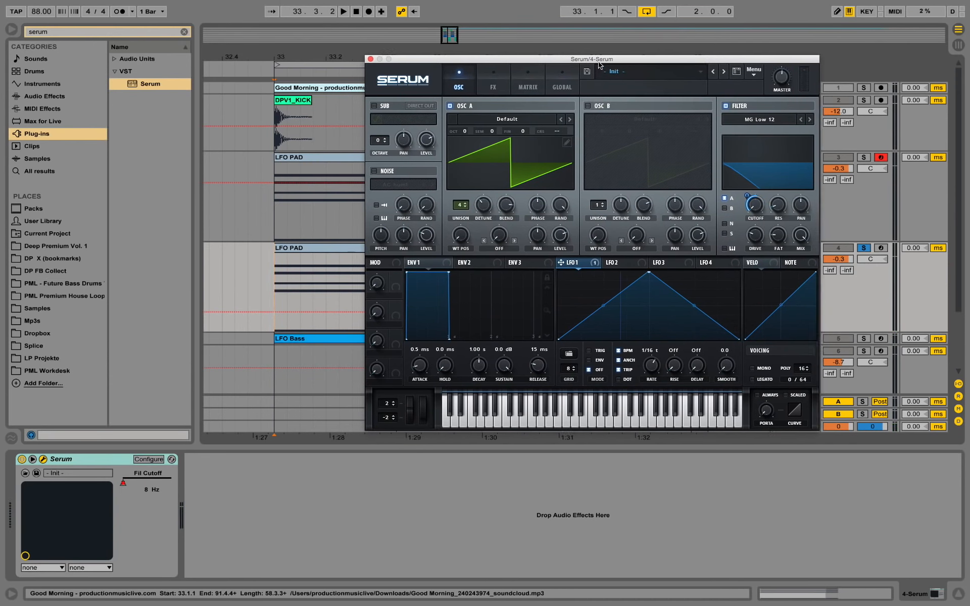
{"action": "left_click_drag", "start_coordinate": [595, 60], "coordinate": [642, 69]}
{"action": "left_click_drag", "start_coordinate": [789, 204], "coordinate": [789, 193]}
{"action": "key", "text": "space"}
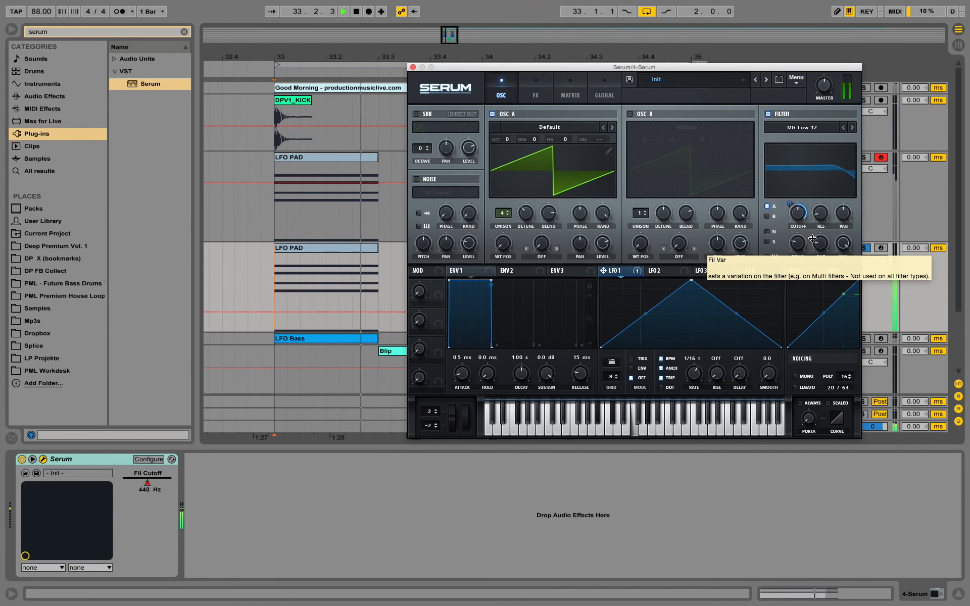
{"action": "key", "text": "space"}
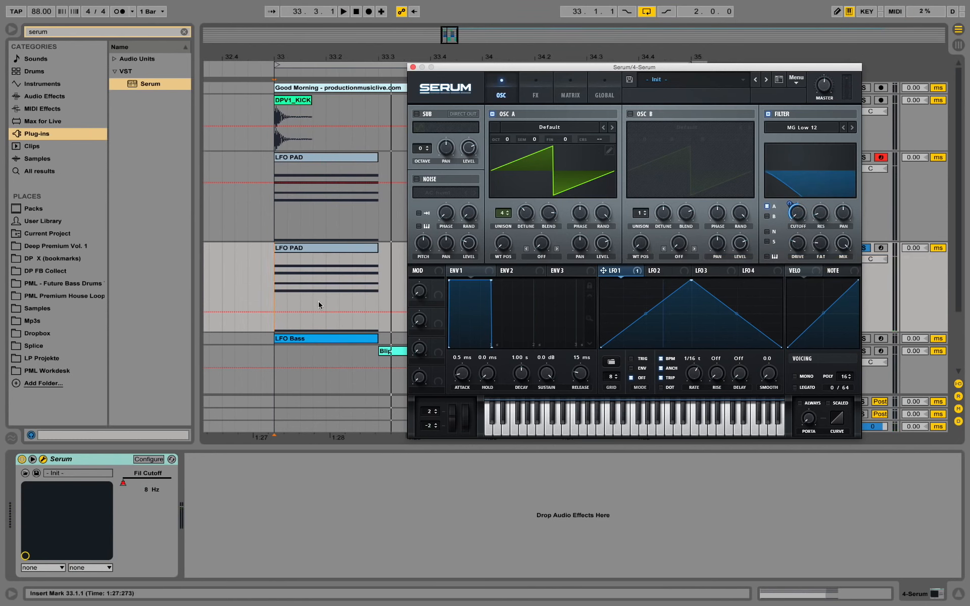
Step: Close Serum, switch track 4's lane back to Fil Cutoff and lower the ramp's peak over the first LFO PAD clip, replaying it
{"action": "left_click", "coordinate": [123, 481]}
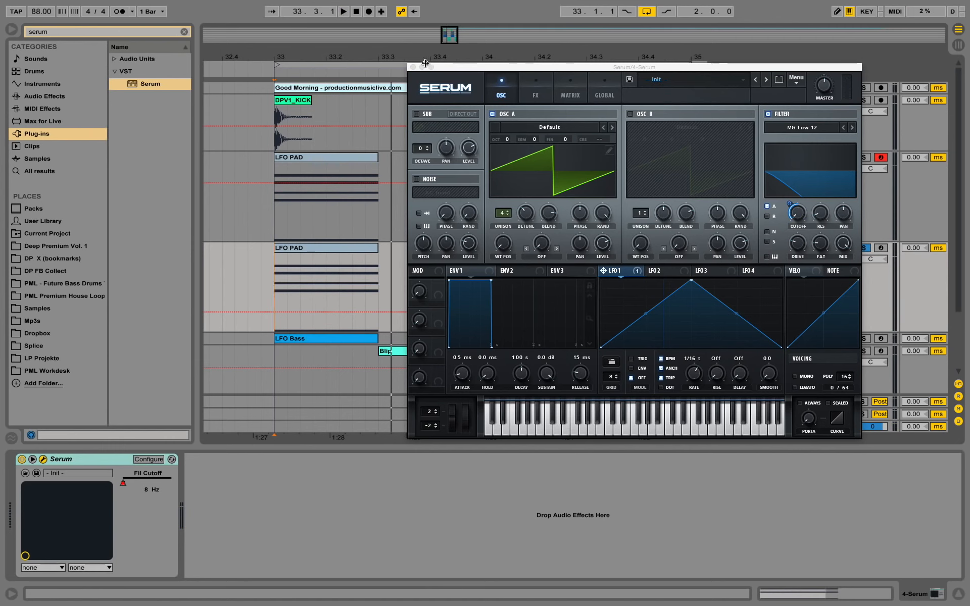
{"action": "left_click_drag", "start_coordinate": [425, 62], "coordinate": [424, 63]}
{"action": "left_click", "coordinate": [413, 67]}
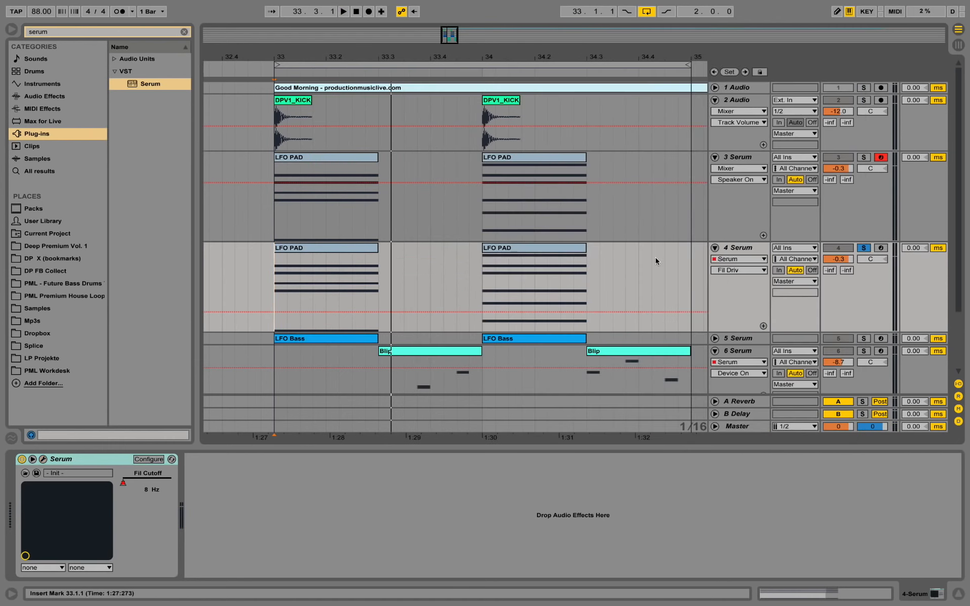
{"action": "left_click", "coordinate": [744, 271]}
{"action": "left_click", "coordinate": [747, 290]}
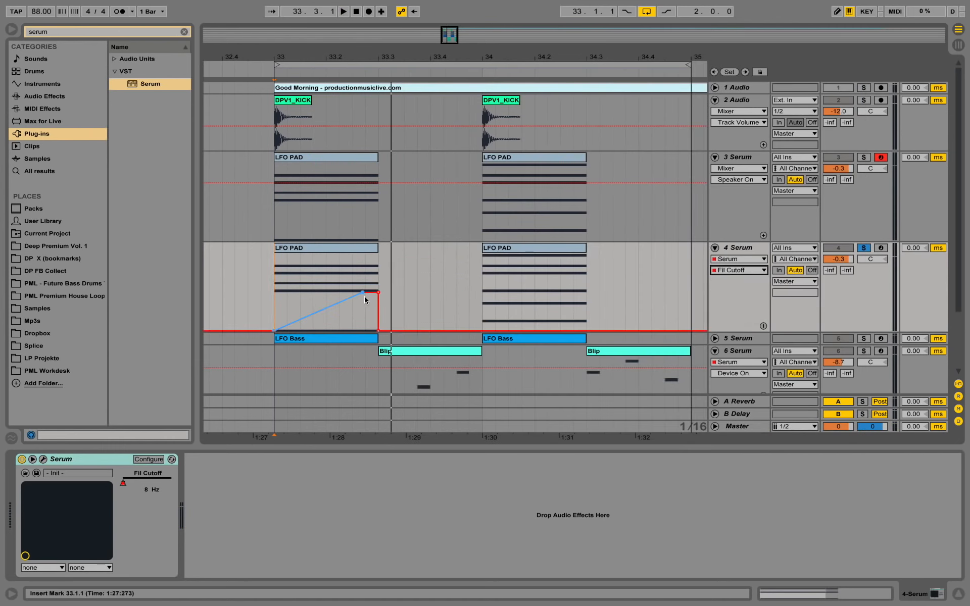
{"action": "left_click_drag", "start_coordinate": [368, 293], "coordinate": [370, 317]}
{"action": "key", "text": "space"}
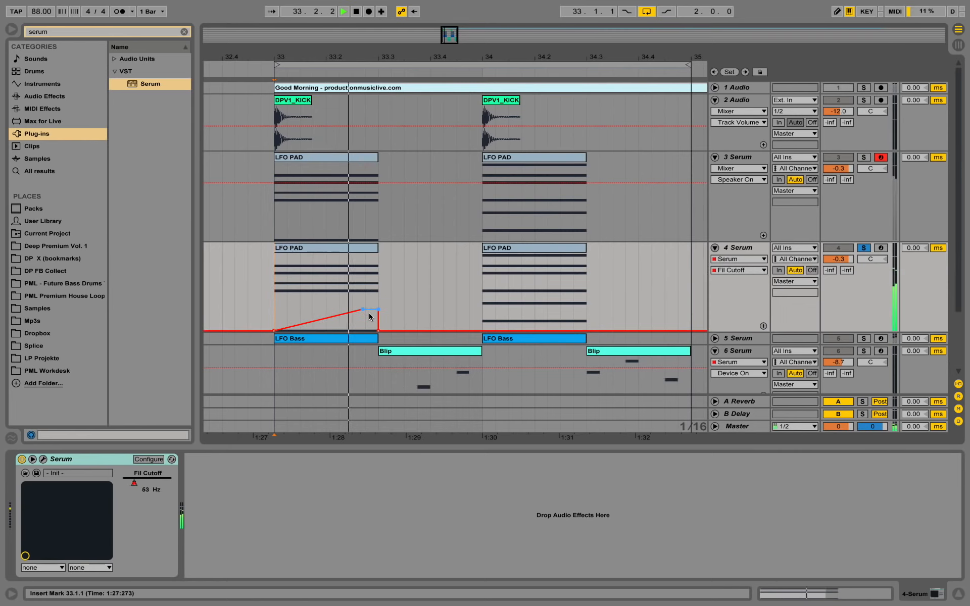
{"action": "key", "text": "space"}
{"action": "key", "text": "space"}
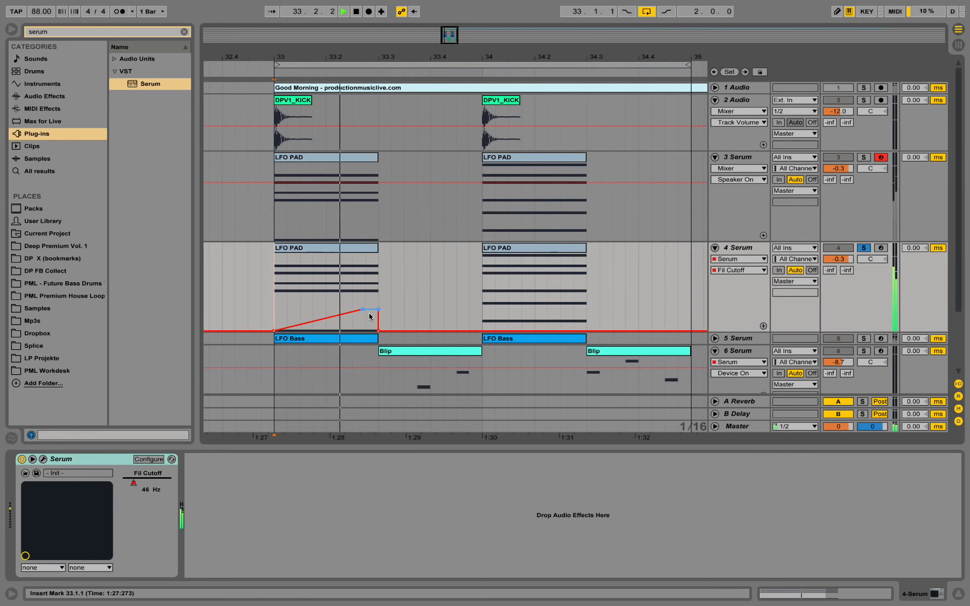
{"action": "key", "text": "space"}
Step: Unsolo track 4 and deactivate its second LFO PAD clip, playing the loop with all tracks
{"action": "left_click", "coordinate": [365, 296]}
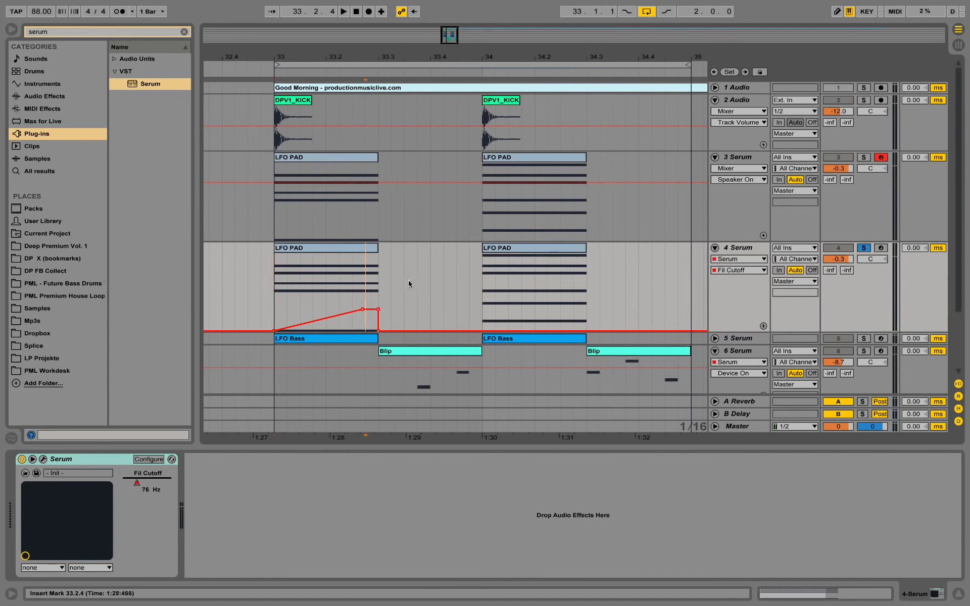
{"action": "left_click", "coordinate": [863, 248]}
{"action": "key", "text": "space"}
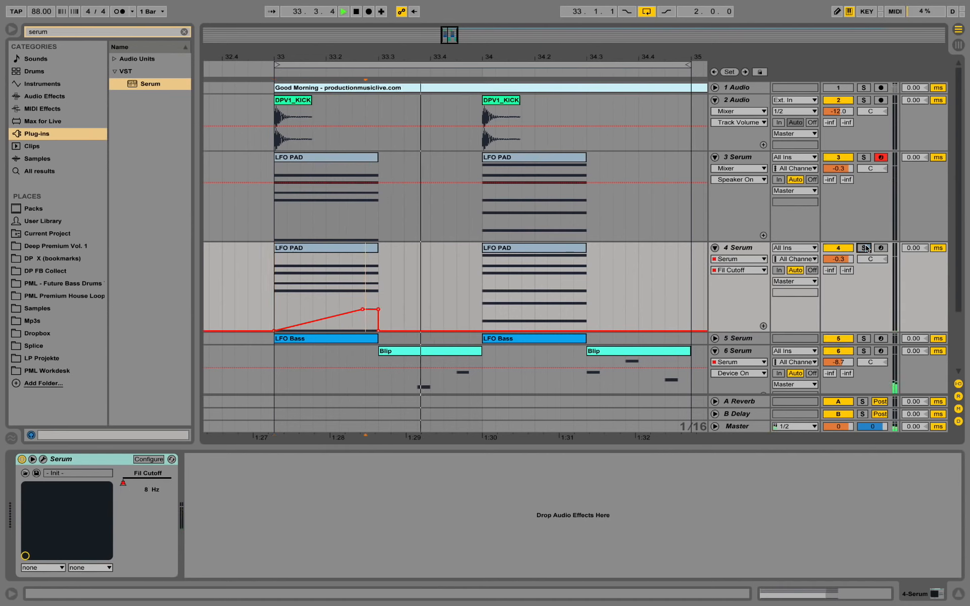
{"action": "key", "text": "space"}
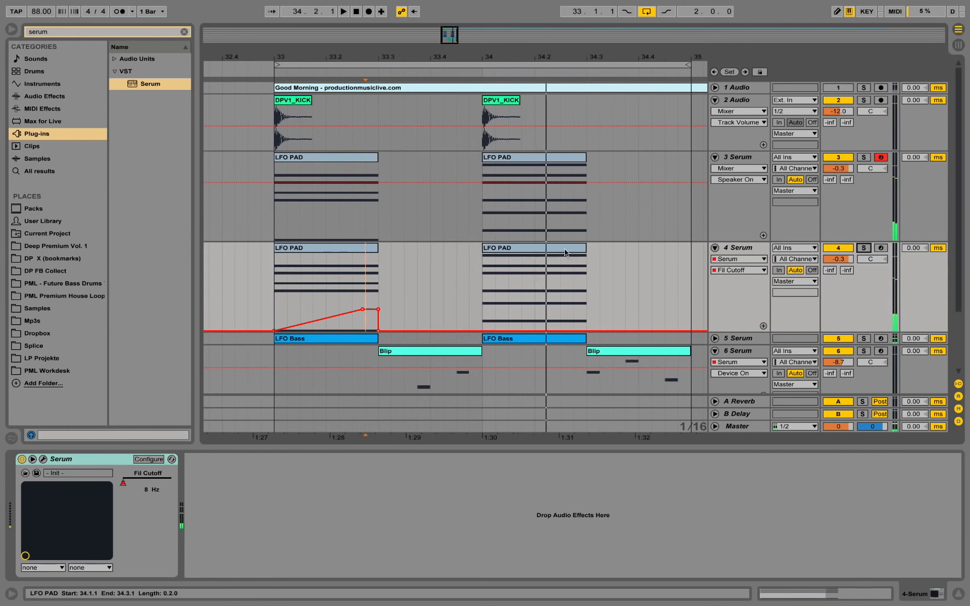
{"action": "left_click", "coordinate": [565, 251]}
{"action": "key", "text": "0"}
{"action": "key", "text": "space"}
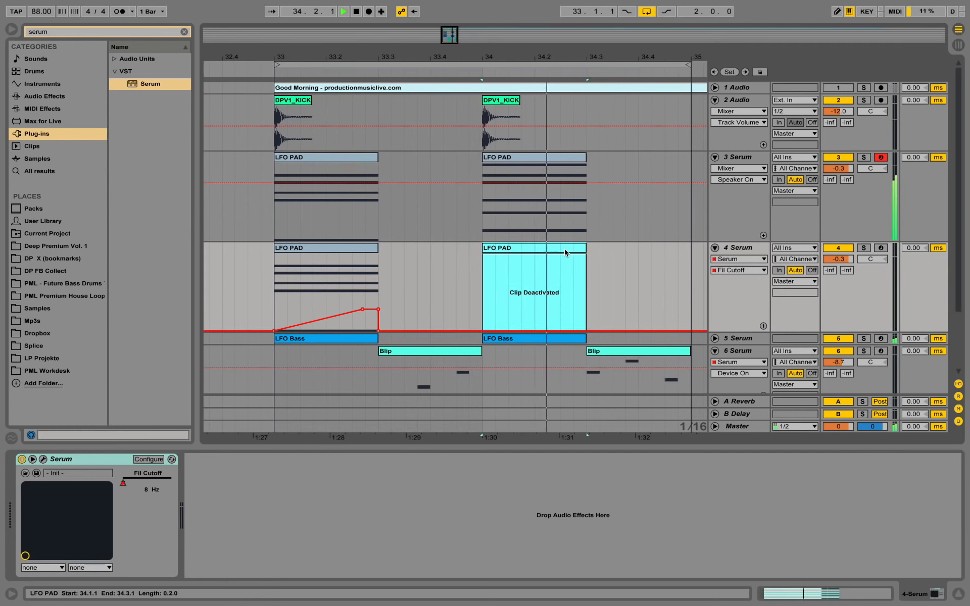
Step: Toggle track 3's first LFO PAD clip off and on, and solo tracks 3 and 4 in turn to compare the pads
{"action": "left_click", "coordinate": [292, 157]}
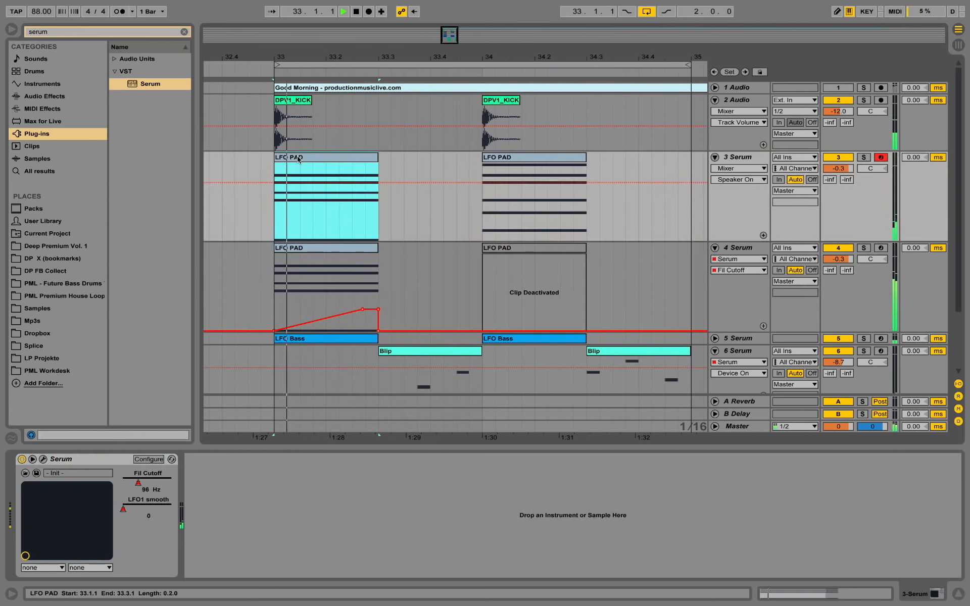
{"action": "key", "text": "0"}
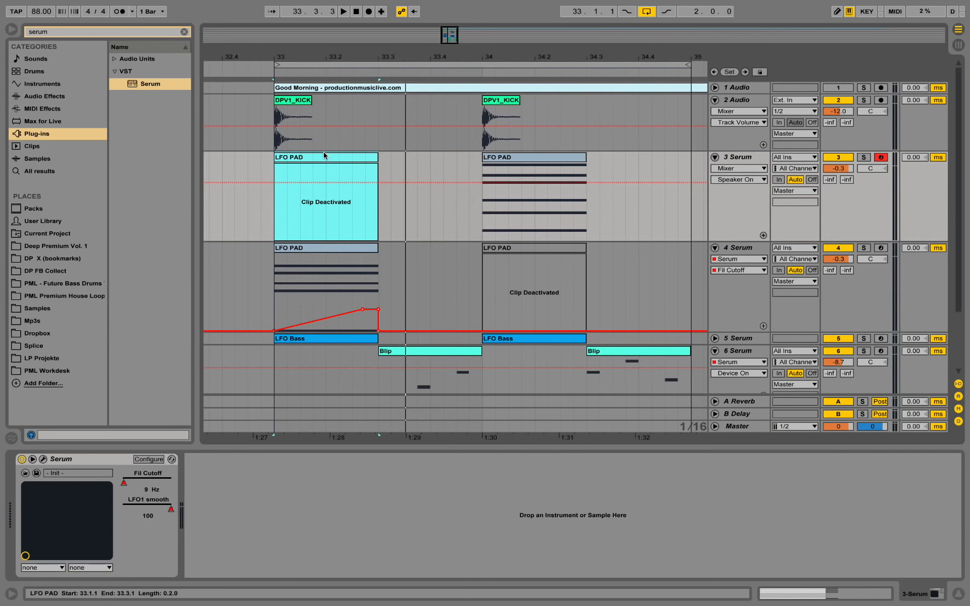
{"action": "key", "text": "0"}
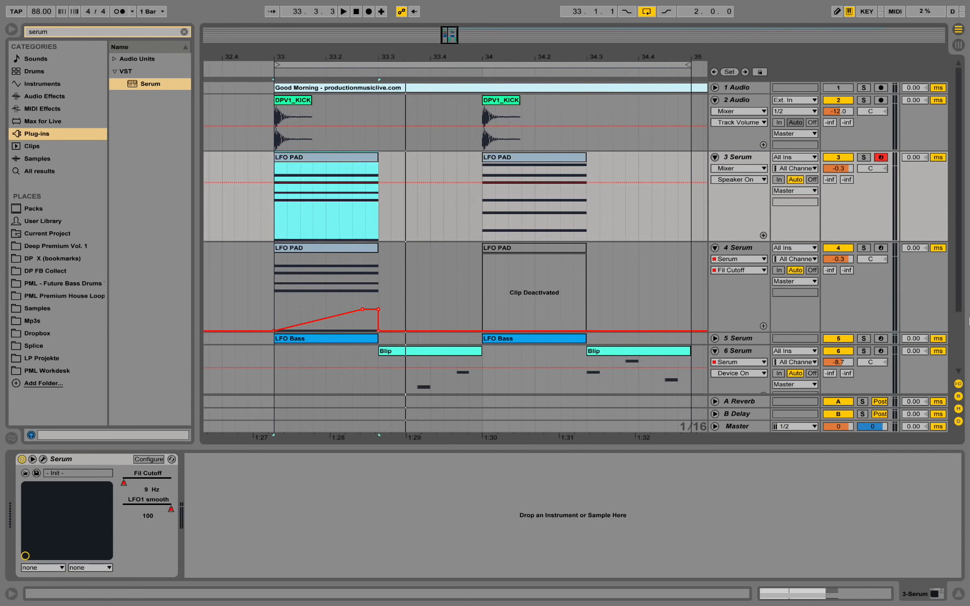
{"action": "left_click", "coordinate": [863, 157]}
{"action": "key", "text": "space"}
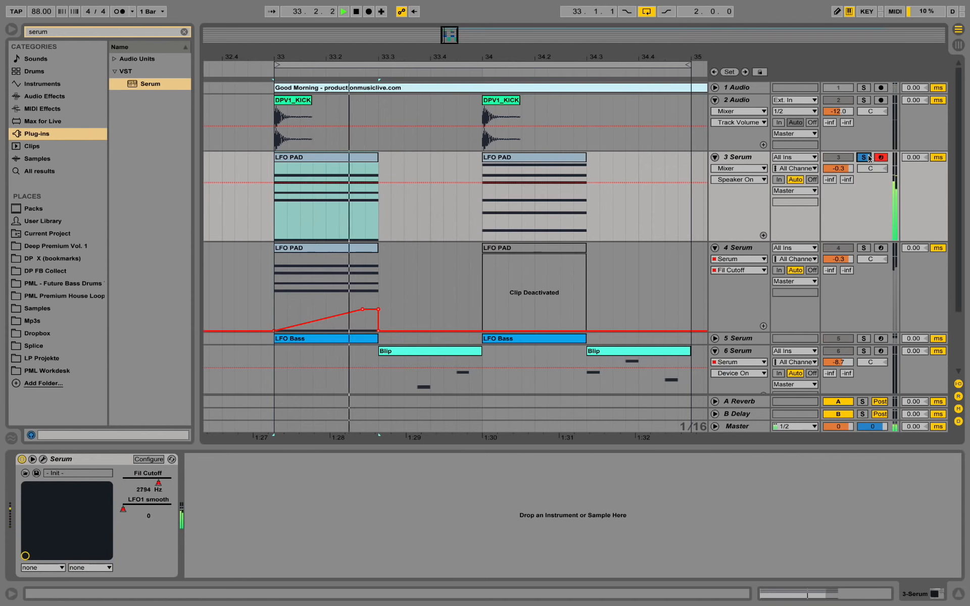
{"action": "left_click", "coordinate": [864, 248]}
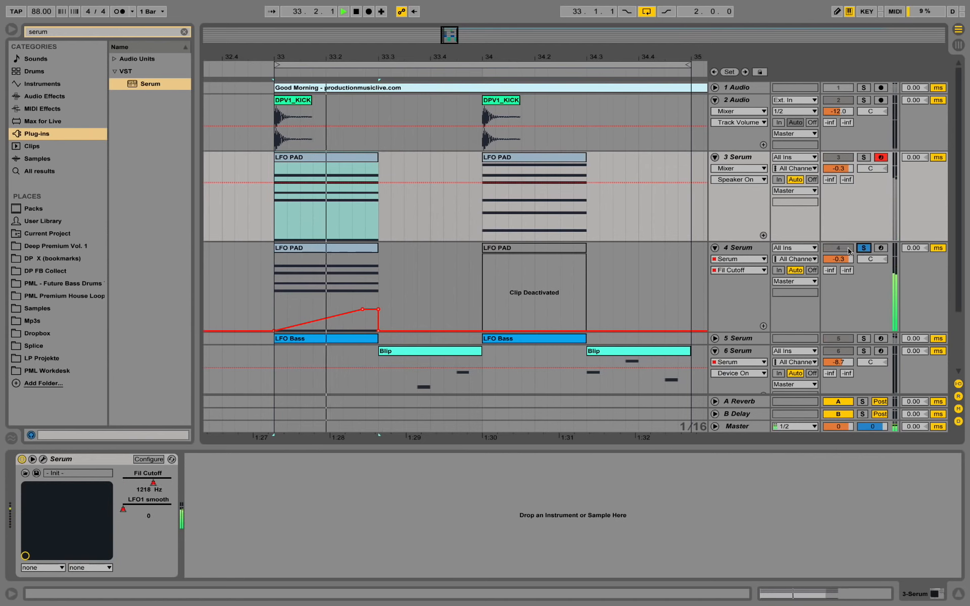
Step: Open track 4's Serum and reshape LFO 1, curving the rising segment inward and the falling segment outward
{"action": "left_click", "coordinate": [743, 246]}
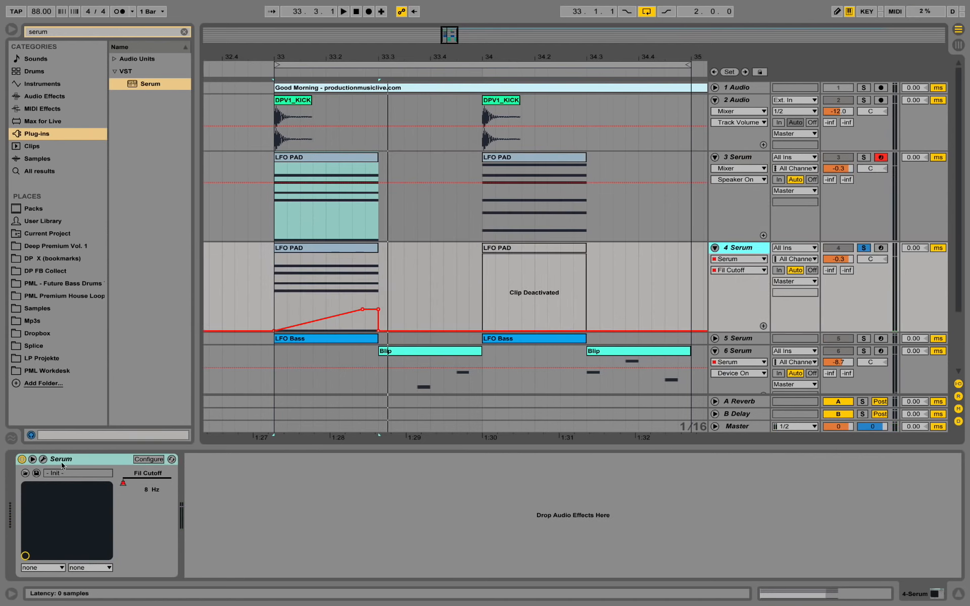
{"action": "left_click", "coordinate": [43, 459]}
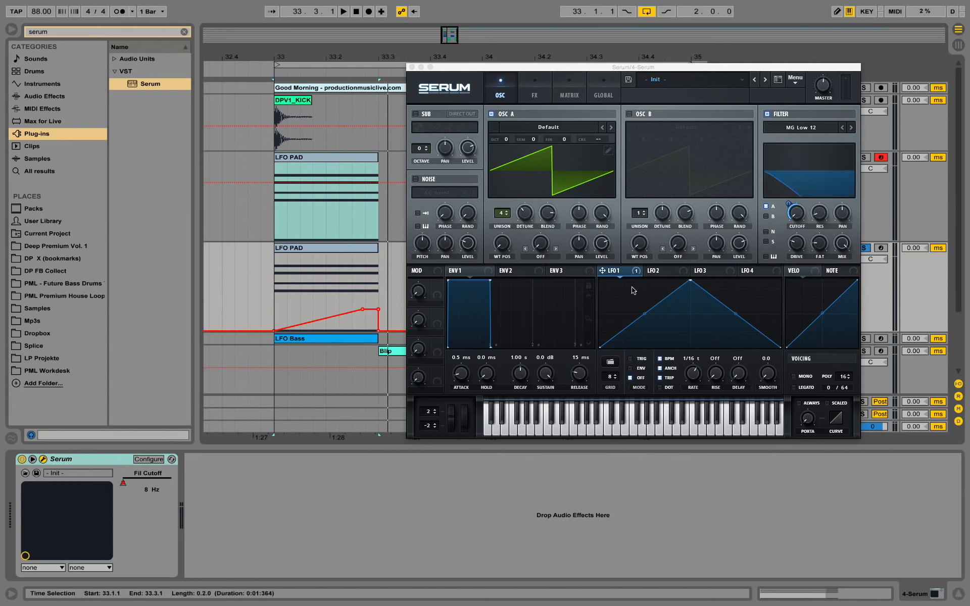
{"action": "left_click", "coordinate": [645, 312]}
{"action": "left_click_drag", "start_coordinate": [645, 316], "coordinate": [658, 334]}
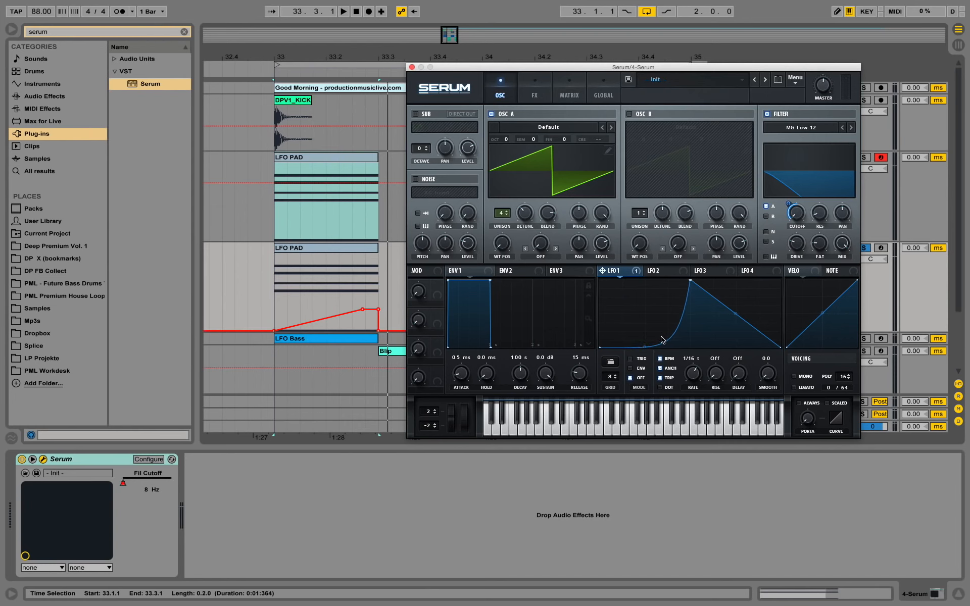
{"action": "left_click_drag", "start_coordinate": [734, 317], "coordinate": [748, 301]}
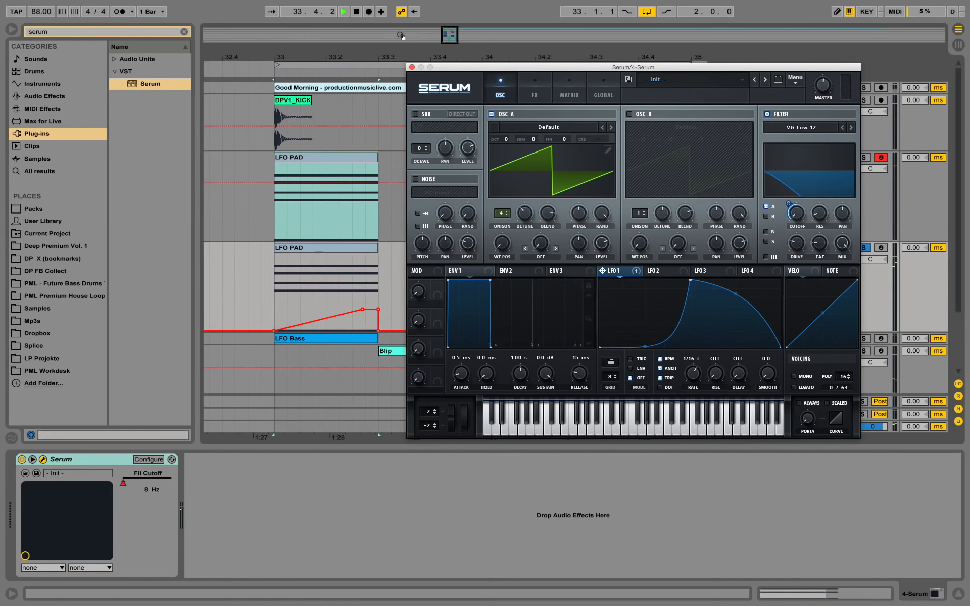
Step: Close the Serum window and reactivate track 4's second LFO PAD clip
{"action": "left_click", "coordinate": [412, 67]}
{"action": "key", "text": "space"}
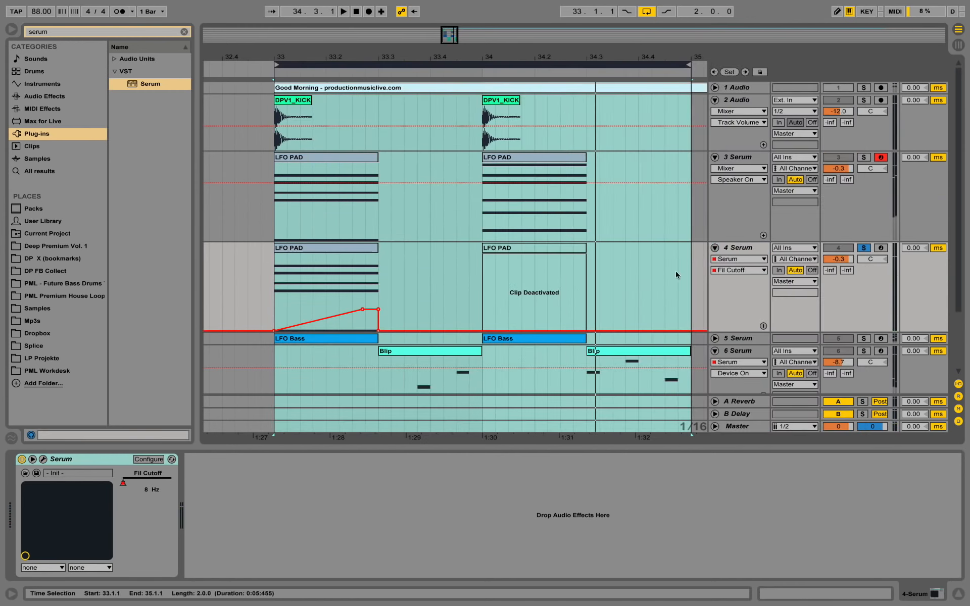
{"action": "left_click", "coordinate": [555, 247]}
{"action": "key", "text": "0"}
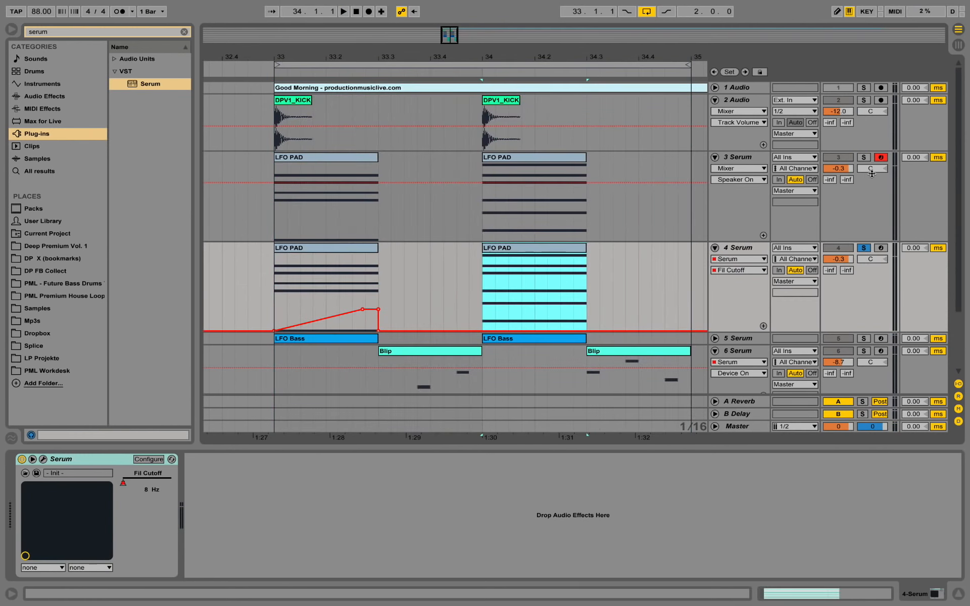
Step: Unsolo track 4, mute tracks 3 and 5, and play the loop to hear the new pad in context
{"action": "left_click", "coordinate": [864, 248]}
{"action": "left_click", "coordinate": [840, 157]}
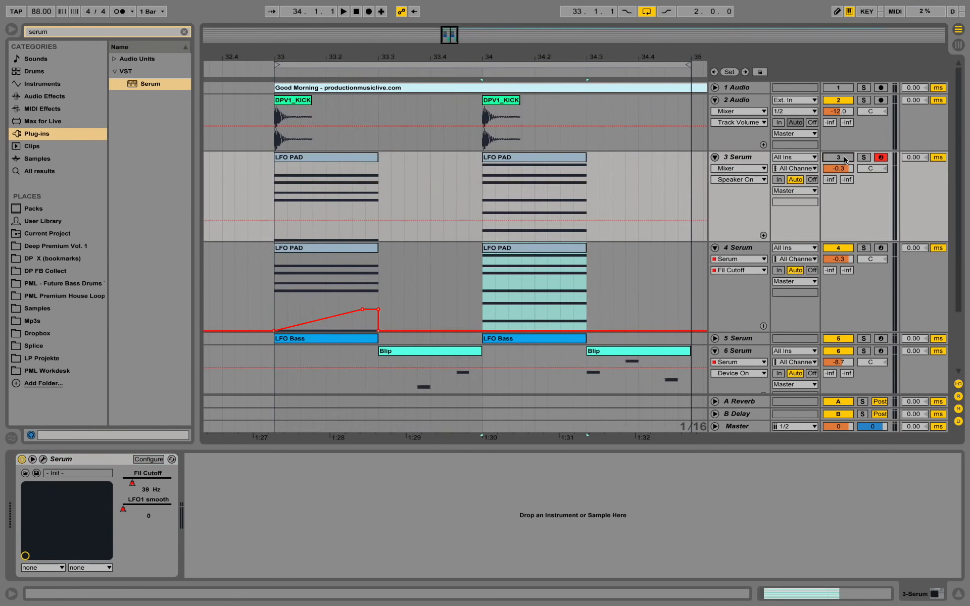
{"action": "key", "text": "space"}
{"action": "left_click", "coordinate": [839, 339]}
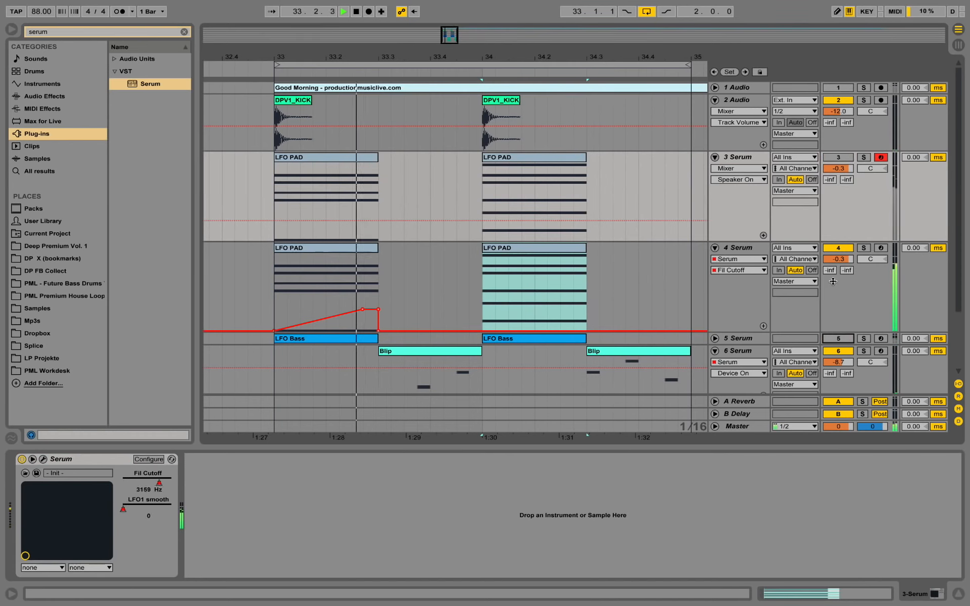
{"action": "key", "text": "space"}
Step: Duplicate track 4's Fil Cutoff envelope from bar 33 onto the second LFO PAD clip at bar 34 and play it
{"action": "left_click_drag", "start_coordinate": [477, 317], "coordinate": [616, 320]}
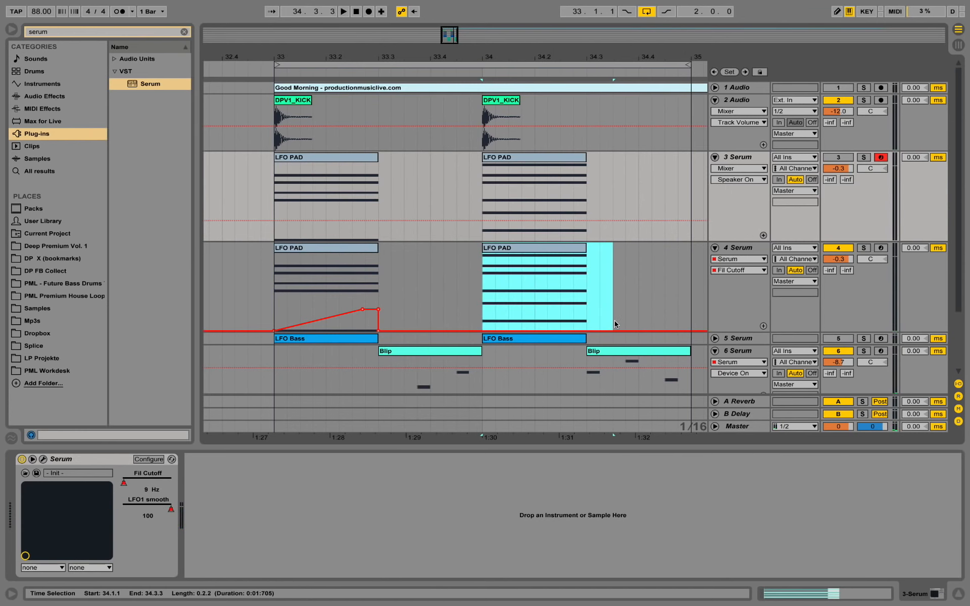
{"action": "left_click_drag", "start_coordinate": [271, 297], "coordinate": [479, 297]}
{"action": "right_click", "coordinate": [471, 289]}
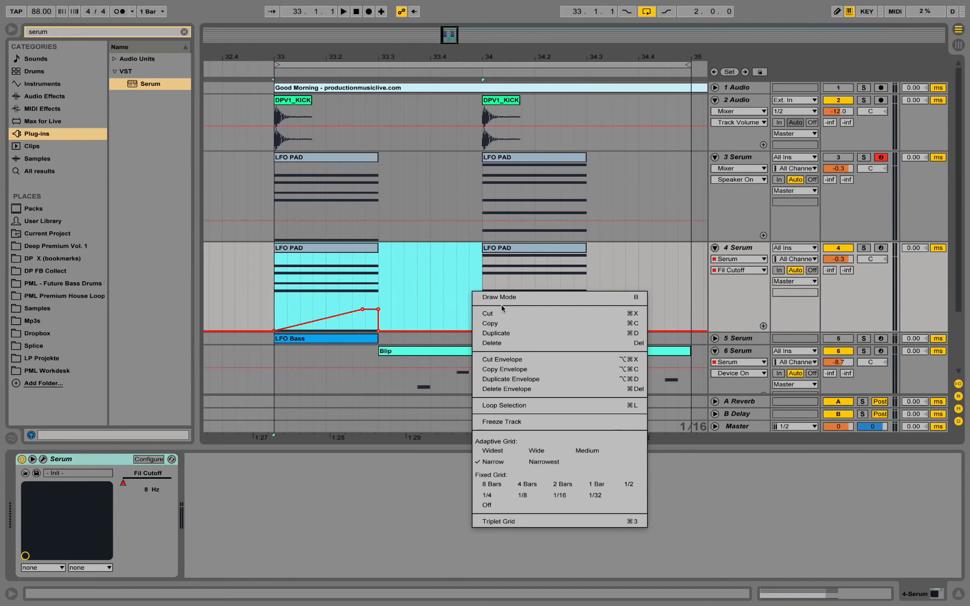
{"action": "left_click", "coordinate": [549, 377]}
{"action": "left_click", "coordinate": [485, 283]}
{"action": "key", "text": "space"}
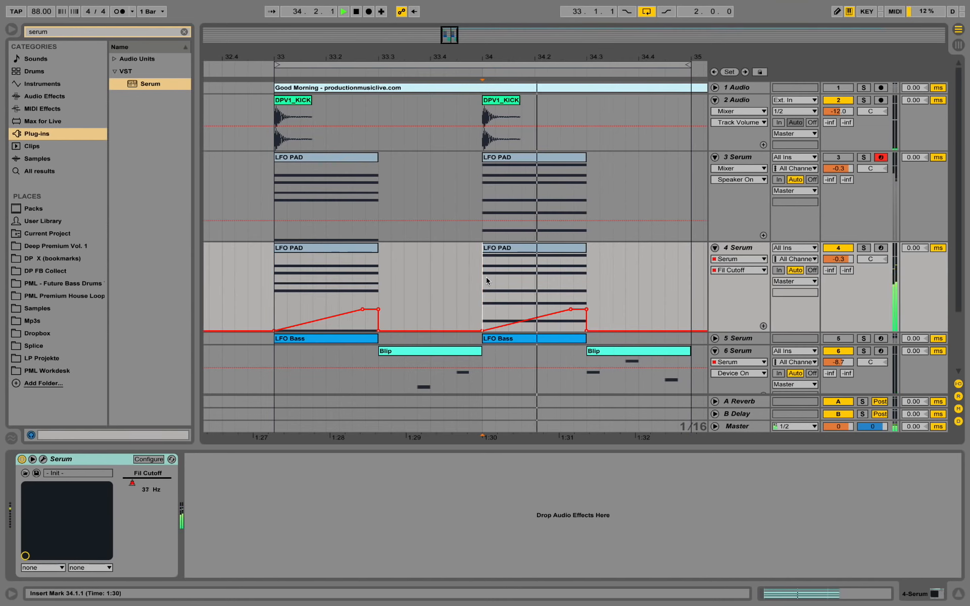
{"action": "key", "text": "space"}
Step: Reopen Serum, set LFO 1 to TRIG mode and soften its rising curve while playing the loop, closing the window when done
{"action": "left_click", "coordinate": [43, 459]}
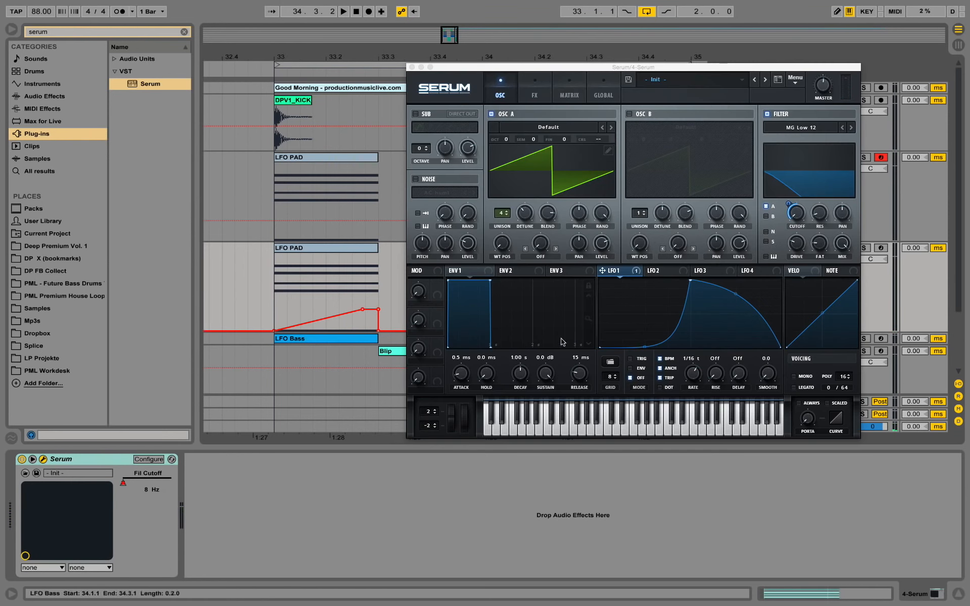
{"action": "left_click", "coordinate": [630, 359]}
{"action": "key", "text": "space"}
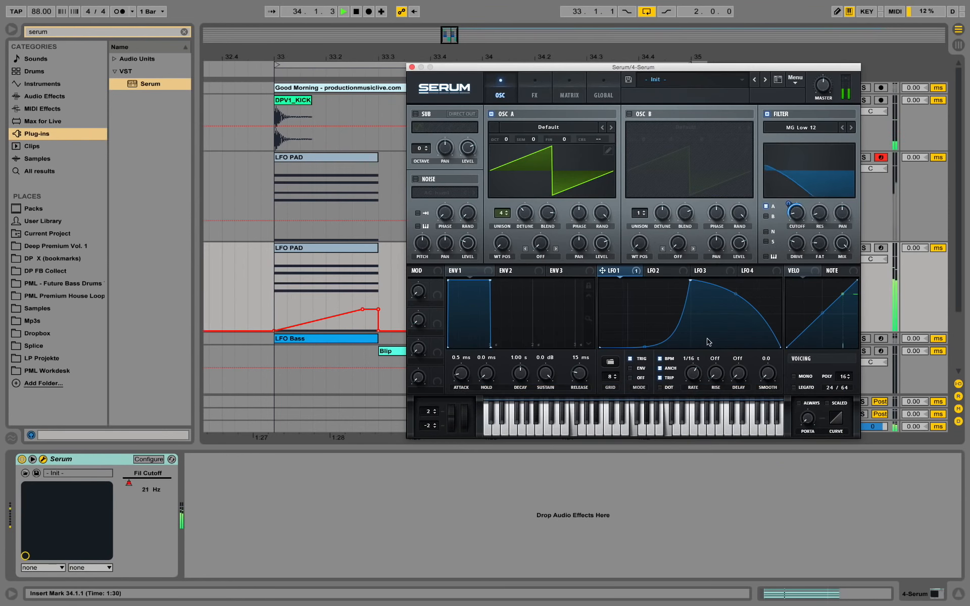
{"action": "left_click_drag", "start_coordinate": [515, 67], "coordinate": [537, 67]}
{"action": "left_click", "coordinate": [438, 67]}
{"action": "key", "text": "space"}
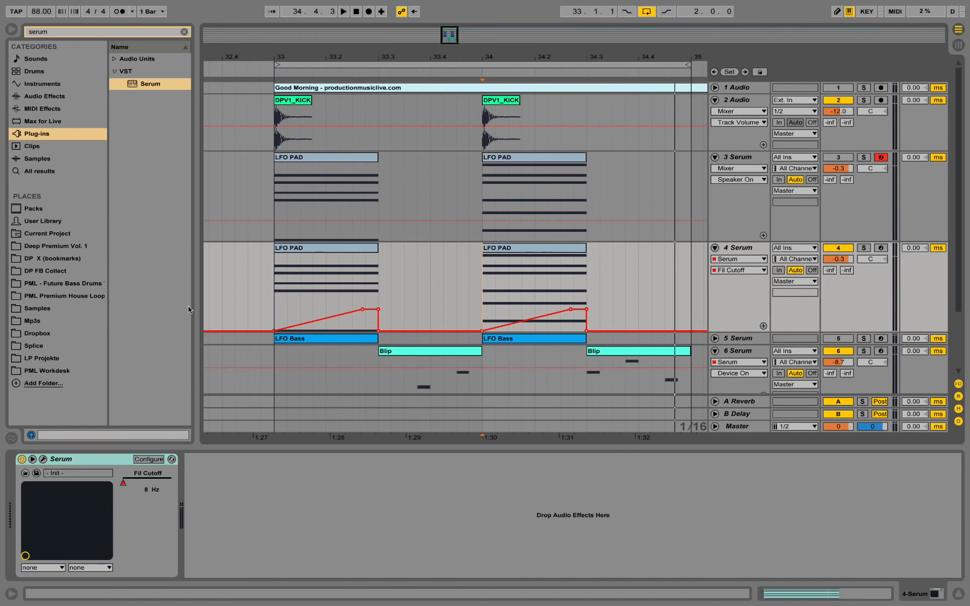
Step: Reopen Serum on track 4 and reposition its window over the arrangement
{"action": "left_click", "coordinate": [43, 460]}
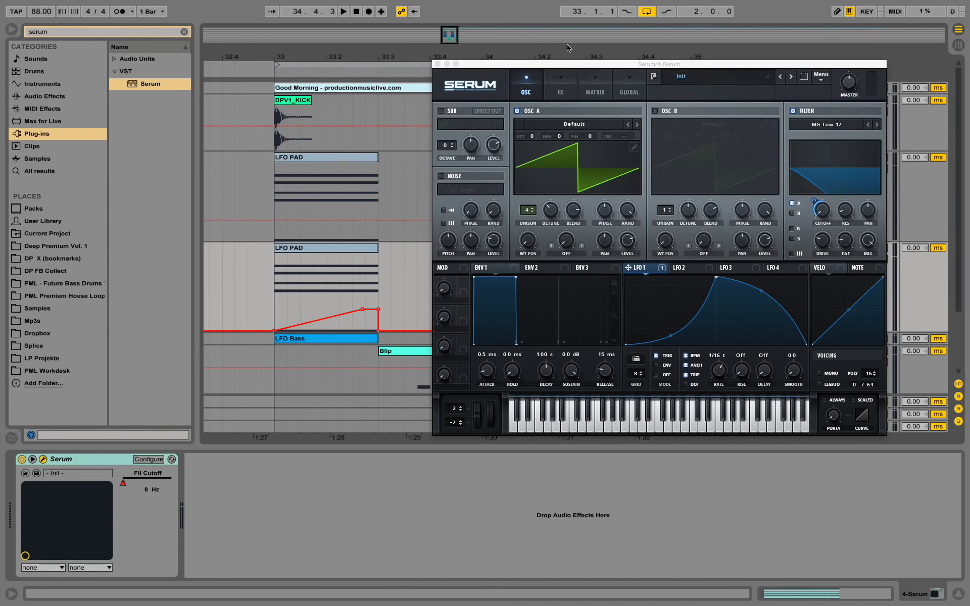
{"action": "left_click_drag", "start_coordinate": [577, 63], "coordinate": [372, 71]}
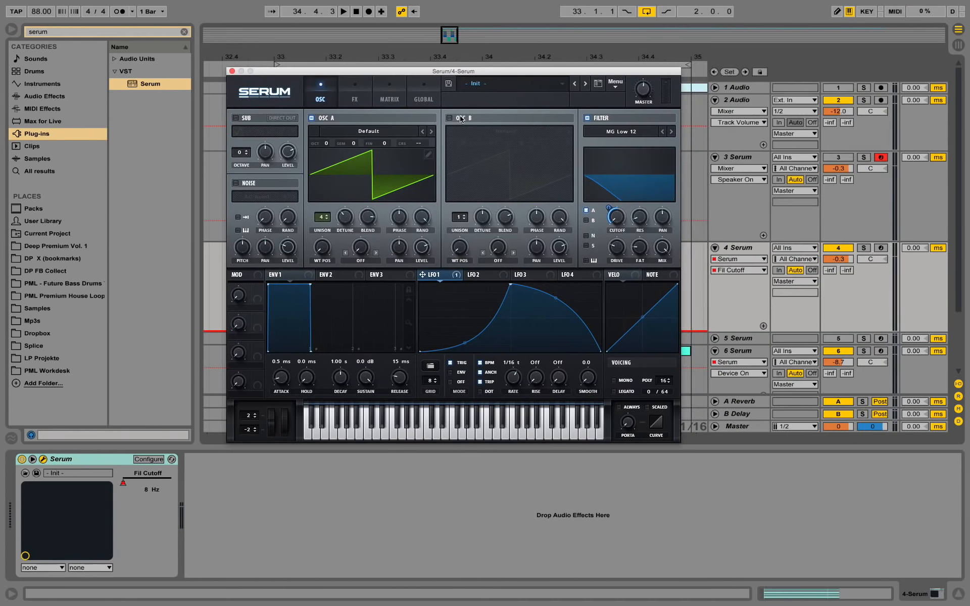